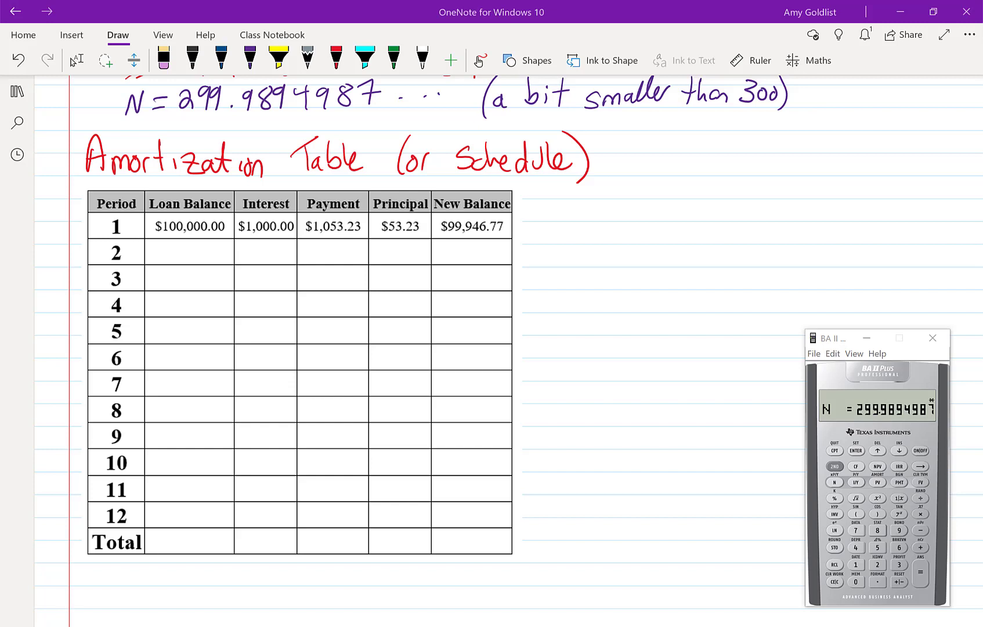
- Handwrite '3 methods' in dark-blue ink beside the table heading
left_click(220, 58)
mouse_move(600, 186)
left_mouse_down()
mouse_move(603, 211)
mouse_move(662, 203)
left_mouse_up()
mouse_move(667, 179)
left_mouse_down()
mouse_move(667, 213)
mouse_move(689, 192)
mouse_move(702, 211)
left_mouse_up()
left_click_drag(711, 199, 747, 215)
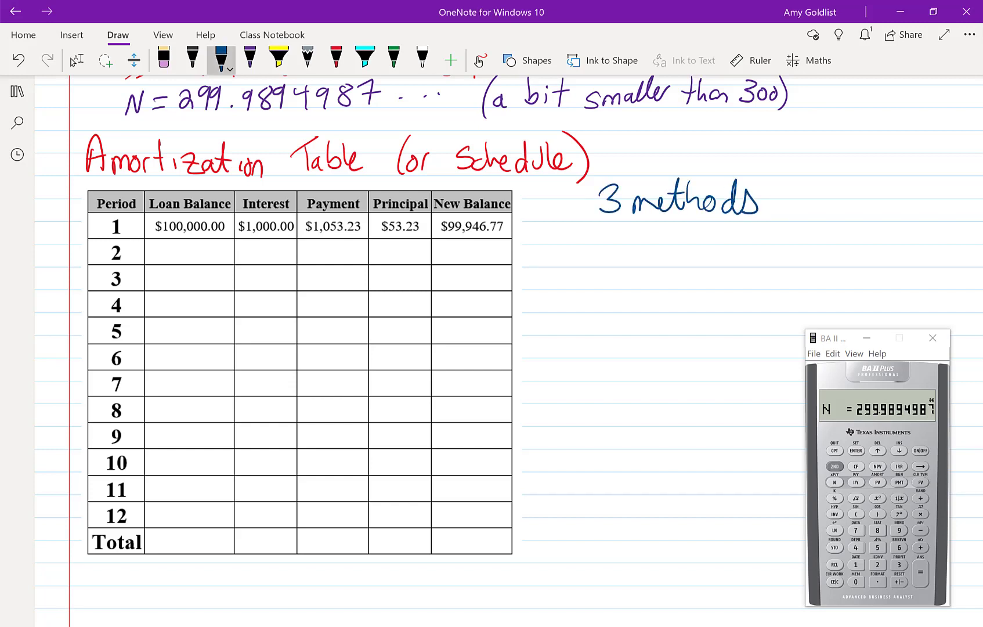
- Add a first bullet reading 'By hand' under 3 methods
left_click(562, 234)
left_click_drag(595, 226, 595, 252)
left_click_drag(612, 234, 615, 264)
left_click_drag(651, 227, 663, 246)
left_click_drag(677, 234, 691, 243)
mouse_move(704, 229)
left_mouse_down()
mouse_move(696, 243)
mouse_move(714, 244)
left_mouse_up()
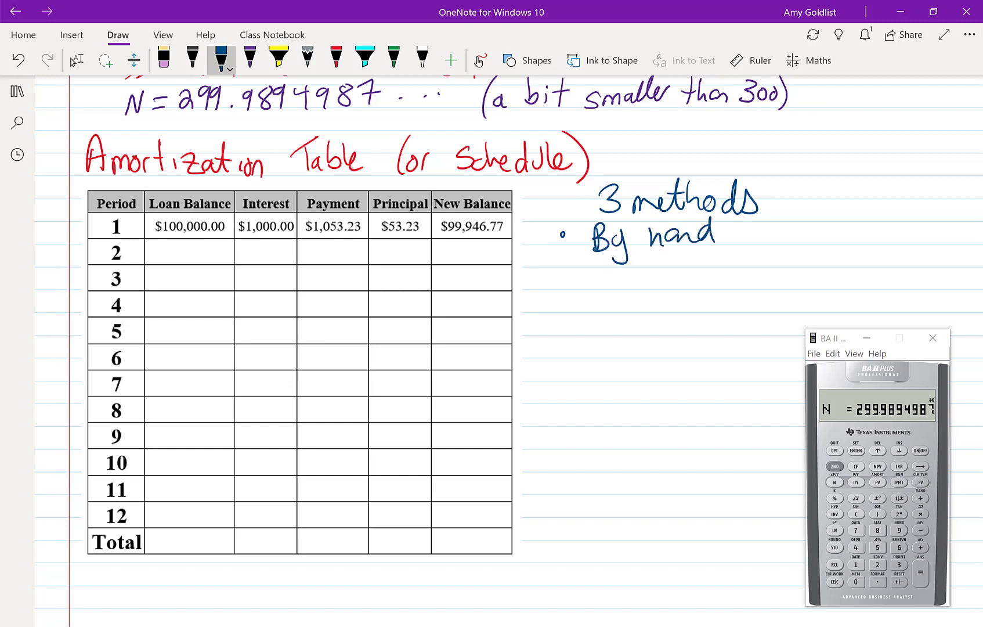
- Add a second bullet reading 'By BA II Plus'
left_click(566, 283)
mouse_move(587, 271)
left_mouse_down()
mouse_move(588, 301)
mouse_move(611, 297)
left_mouse_up()
mouse_move(619, 278)
left_mouse_down()
mouse_move(607, 311)
mouse_move(655, 268)
mouse_move(645, 297)
left_mouse_up()
mouse_move(660, 294)
left_mouse_down()
mouse_move(663, 274)
mouse_move(673, 293)
left_mouse_up()
mouse_move(682, 271)
left_mouse_down()
mouse_move(698, 267)
mouse_move(688, 291)
left_mouse_up()
mouse_move(696, 267)
left_mouse_down()
mouse_move(697, 291)
mouse_move(735, 294)
mouse_move(735, 282)
left_mouse_up()
mouse_move(749, 264)
left_mouse_down()
mouse_move(750, 289)
mouse_move(764, 288)
left_mouse_up()
left_click_drag(779, 273, 765, 288)
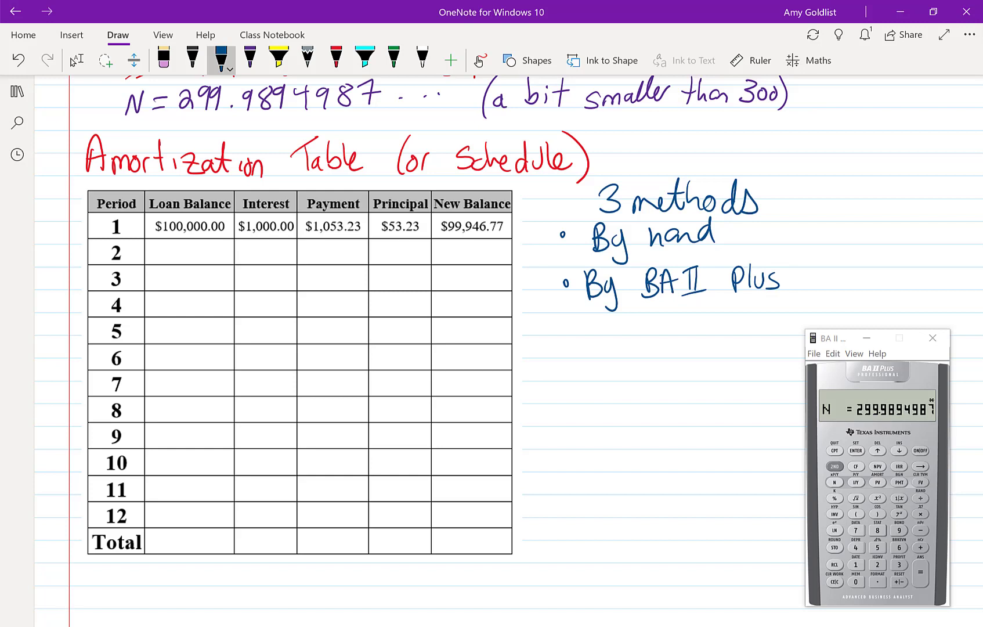
- Add a third bullet reading 'Excel/computer'
left_click(564, 334)
mouse_move(599, 325)
left_mouse_down()
mouse_move(590, 329)
mouse_move(600, 352)
left_mouse_up()
mouse_move(605, 331)
left_mouse_down()
mouse_move(622, 348)
mouse_move(608, 353)
left_mouse_up()
mouse_move(638, 333)
left_mouse_down()
mouse_move(628, 348)
mouse_move(651, 347)
left_mouse_up()
mouse_move(655, 342)
left_mouse_down()
mouse_move(663, 314)
mouse_move(669, 345)
left_mouse_up()
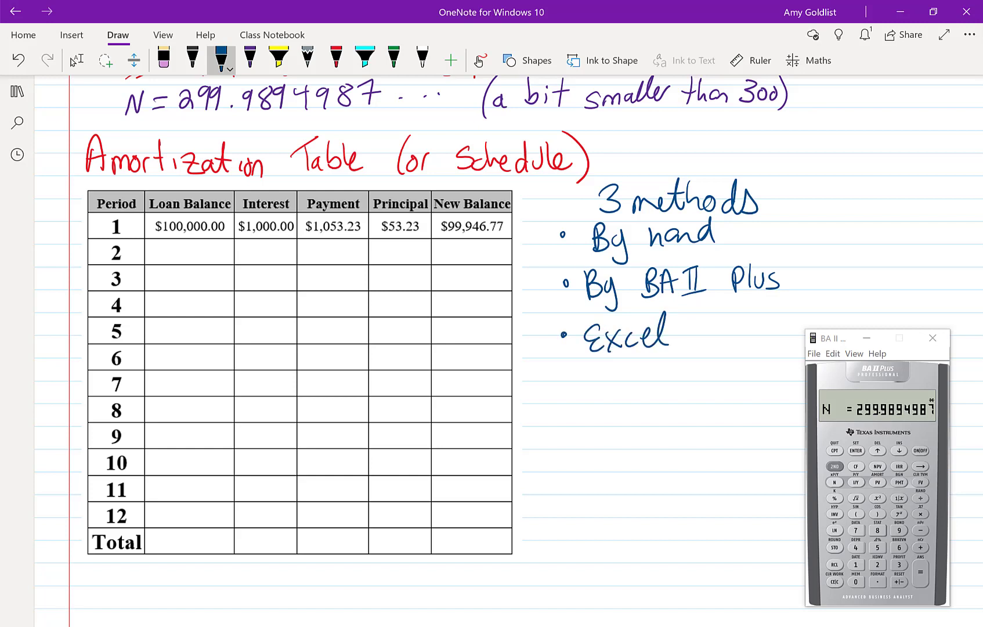
mouse_move(704, 310)
left_mouse_down()
mouse_move(682, 356)
mouse_move(706, 351)
left_mouse_up()
mouse_move(718, 338)
left_mouse_down()
mouse_move(713, 348)
mouse_move(720, 340)
left_mouse_up()
left_click_drag(723, 348, 742, 355)
left_click_drag(740, 342, 756, 345)
mouse_move(762, 319)
left_mouse_down()
mouse_move(759, 345)
mouse_move(774, 325)
left_mouse_up()
left_click_drag(766, 341, 777, 343)
left_click_drag(778, 345, 789, 322)
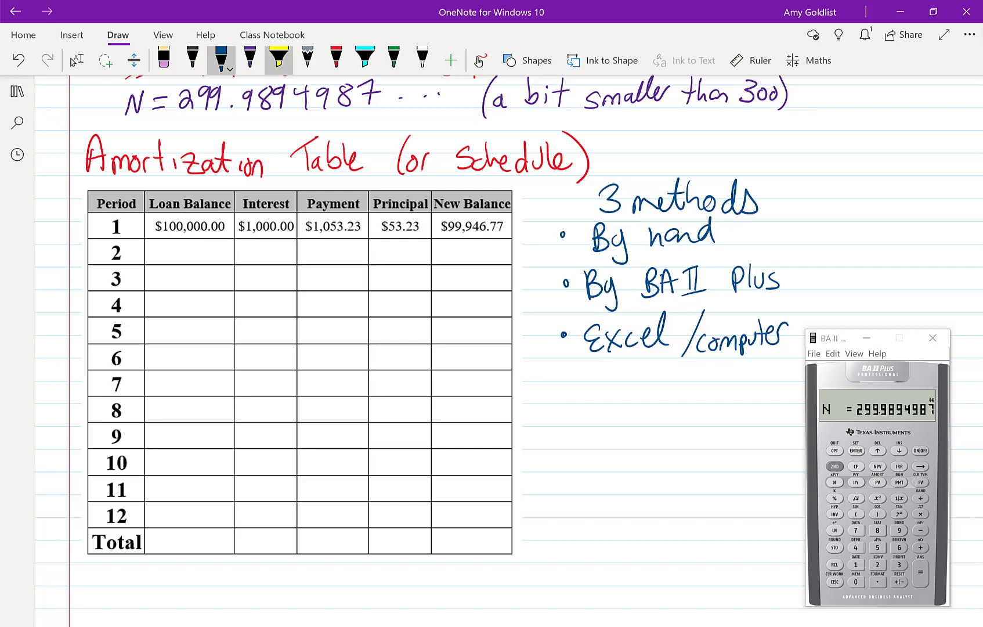
- Highlight the $100,000.00 balance in yellow and write i = 12%/12 = 0.01 in red
left_click(279, 58)
left_click_drag(150, 225, 227, 225)
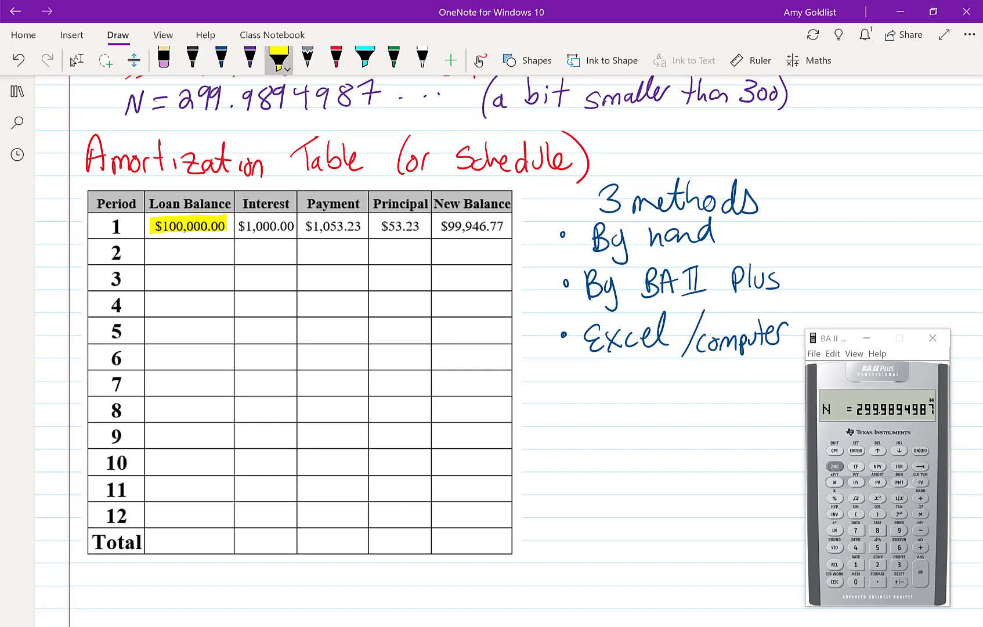
left_click(336, 58)
mouse_move(559, 387)
left_mouse_down()
mouse_move(557, 403)
mouse_move(590, 384)
left_mouse_up()
left_click_drag(578, 395, 631, 372)
mouse_move(640, 364)
left_mouse_down()
mouse_move(629, 386)
mouse_move(641, 386)
left_mouse_up()
left_click_drag(598, 399, 645, 391)
left_click_drag(616, 404, 617, 418)
mouse_move(622, 403)
left_mouse_down()
mouse_move(635, 416)
mouse_move(675, 389)
mouse_move(672, 397)
left_mouse_up()
left_click_drag(697, 382, 713, 400)
mouse_move(726, 386)
left_mouse_down()
mouse_move(719, 395)
mouse_move(727, 386)
left_mouse_up()
left_click_drag(741, 375, 738, 402)
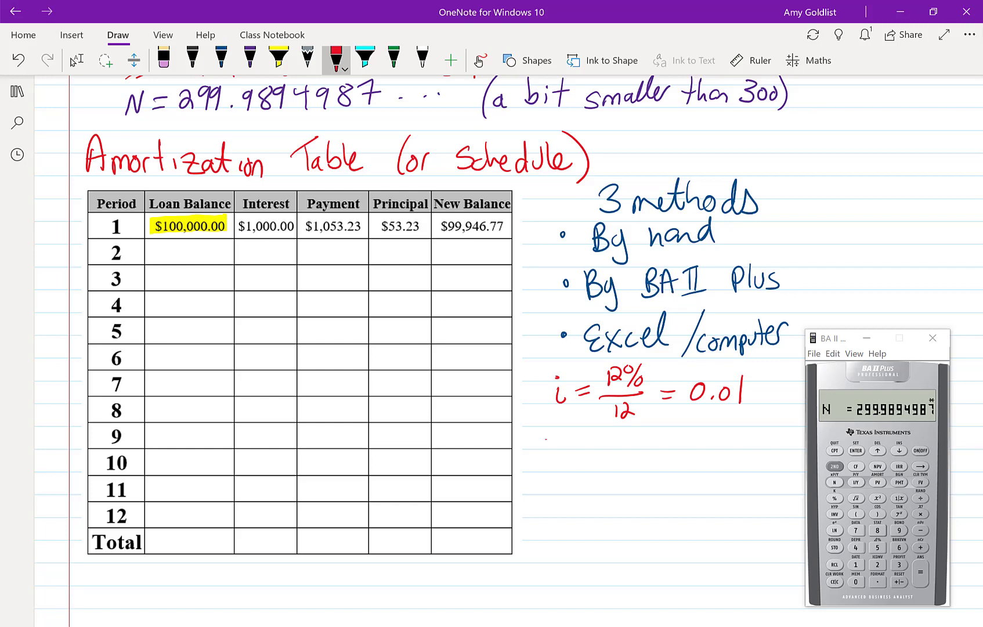
- Write the first interest as INT = $100,000 × 0.01 = $1000 in red
left_click_drag(545, 435, 562, 434)
left_click_drag(553, 436, 562, 453)
left_click_drag(565, 454, 576, 435)
mouse_move(578, 435)
left_mouse_down()
mouse_move(583, 453)
mouse_move(601, 438)
left_mouse_up()
mouse_move(595, 445)
left_mouse_down()
mouse_move(625, 443)
mouse_move(620, 450)
left_mouse_up()
mouse_move(626, 433)
left_mouse_down()
mouse_move(626, 456)
mouse_move(634, 453)
left_mouse_up()
left_click_drag(642, 438, 650, 436)
mouse_move(659, 438)
left_mouse_down()
mouse_move(657, 449)
mouse_move(663, 437)
left_mouse_up()
mouse_move(671, 437)
left_mouse_down()
mouse_move(682, 448)
mouse_move(655, 455)
mouse_move(701, 443)
left_mouse_up()
mouse_move(691, 440)
left_mouse_down()
mouse_move(715, 433)
mouse_move(748, 449)
left_mouse_up()
left_click(725, 445)
left_click_drag(630, 465, 641, 465)
left_click_drag(630, 473, 654, 472)
mouse_move(658, 458)
left_mouse_down()
mouse_move(658, 478)
mouse_move(668, 477)
left_mouse_up()
mouse_move(678, 463)
left_mouse_down()
mouse_move(673, 472)
mouse_move(677, 462)
left_mouse_up()
left_click_drag(689, 461, 698, 463)
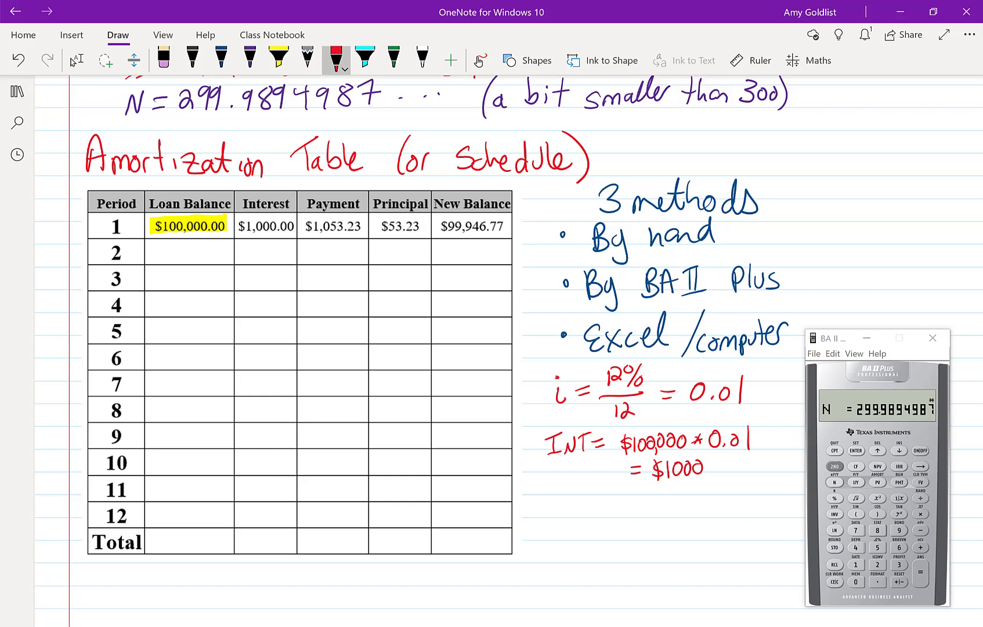
- Check on the BA II Plus that 100,000 × 0.01 gives 1,000 interest
left_click(834, 581)
left_click(855, 564)
left_click(855, 582)
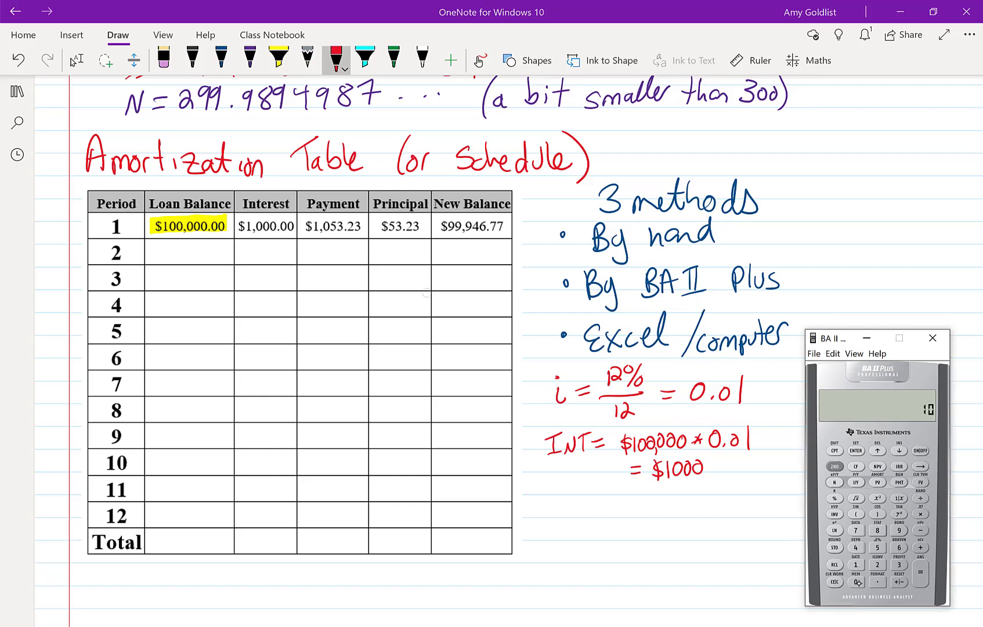
left_click(855, 582)
left_click(855, 582)
left_click(918, 510)
left_click(878, 581)
type("01")
left_click(919, 574)
left_click(856, 564)
left_click(855, 582)
left_click(855, 581)
left_click(857, 581)
left_click(856, 581)
left_click(856, 581)
left_click(920, 513)
left_click(878, 581)
left_click(855, 582)
left_click(855, 564)
left_click(921, 573)
- Underline the $1,053.23 payment and Payment header, dotting the Interest and Principal columns
left_click_drag(304, 236, 357, 236)
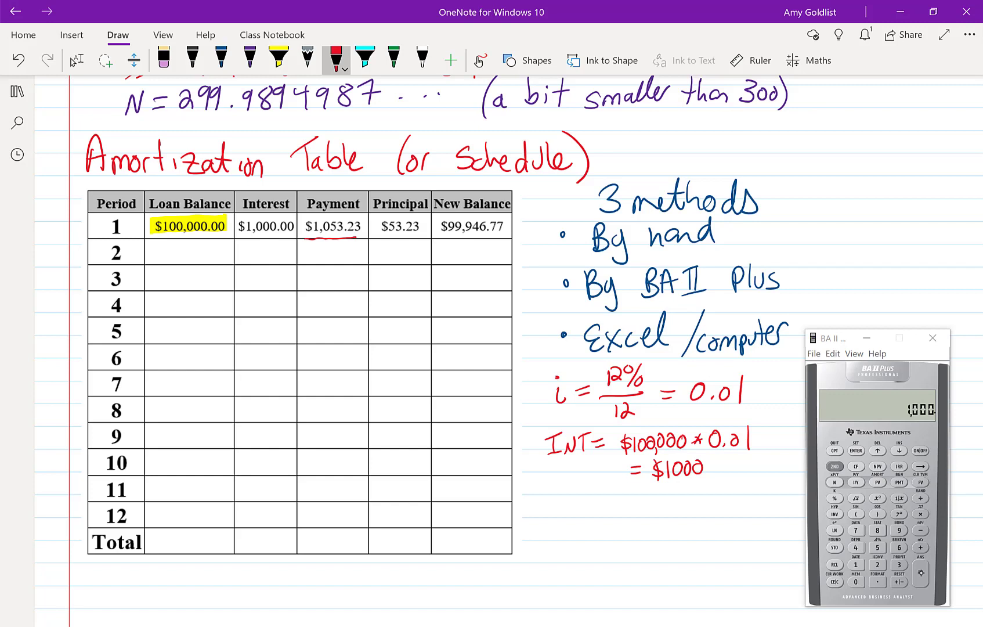
left_click(274, 190)
left_click(393, 188)
left_click_drag(303, 210, 364, 210)
- Compute the new balance 100,000 − 53.23 = 99,946.77 on the calculator
left_click(855, 564)
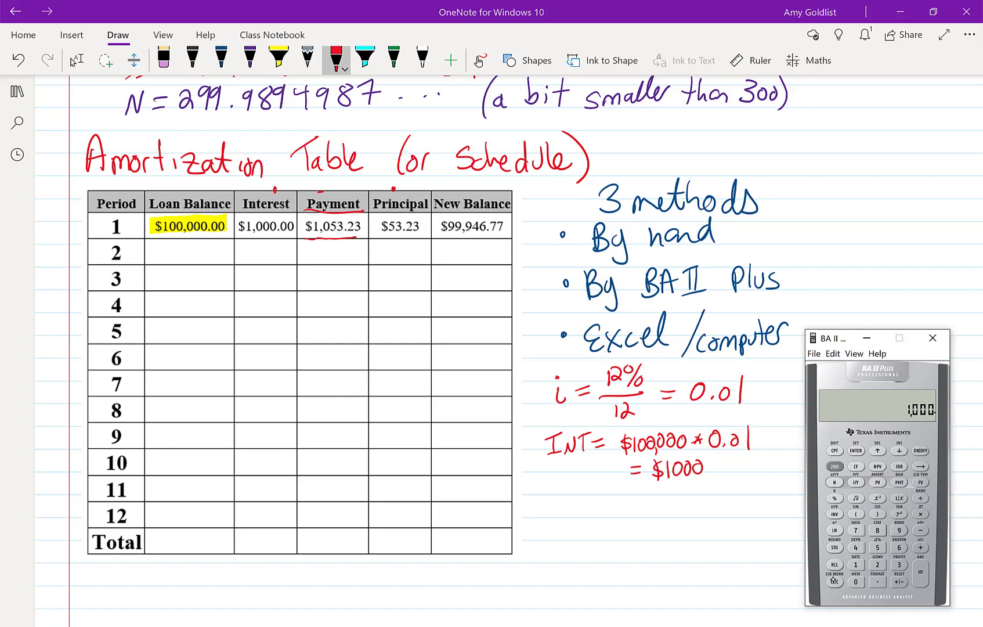
left_click(855, 582)
left_click(855, 581)
left_click(856, 581)
left_click(855, 581)
left_click(855, 582)
left_click(920, 530)
left_click(877, 547)
left_click(898, 564)
left_click(878, 581)
left_click(877, 564)
left_click(899, 564)
left_click(920, 572)
- Write $99,946.77 as the row 2 loan balance
mouse_move(156, 248)
left_mouse_down()
mouse_move(151, 260)
mouse_move(168, 248)
mouse_move(173, 264)
left_mouse_up()
left_click_drag(185, 243, 182, 258)
mouse_move(190, 244)
left_mouse_down()
mouse_move(192, 260)
mouse_move(198, 254)
left_mouse_up()
left_click_drag(210, 257, 226, 259)
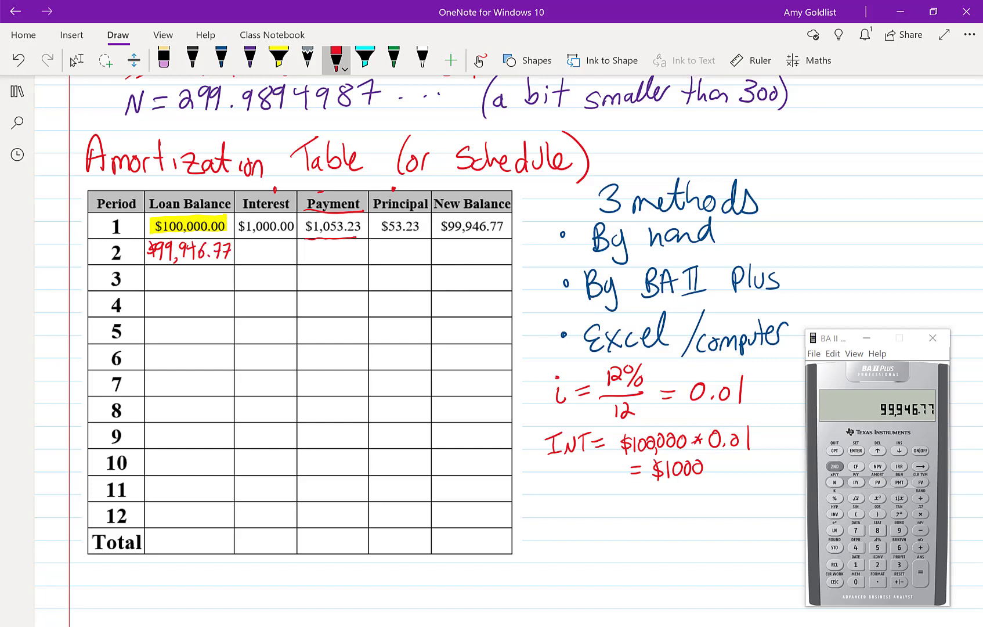
- Compute 99,946.77 × 0.01 = 999.4677 and write $999.47 as row 2 interest
left_click(921, 514)
left_click(856, 581)
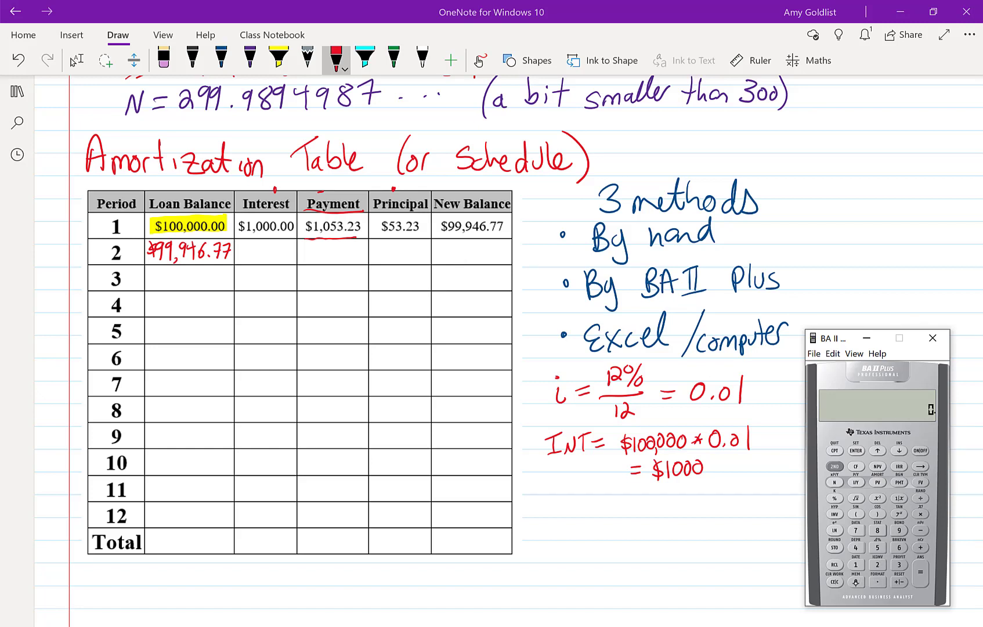
left_click(857, 581)
left_click(855, 564)
left_click(920, 573)
mouse_move(241, 244)
left_mouse_down()
mouse_move(246, 259)
mouse_move(273, 255)
left_mouse_up()
mouse_move(272, 246)
left_mouse_down()
mouse_move(270, 262)
mouse_move(279, 262)
left_mouse_up()
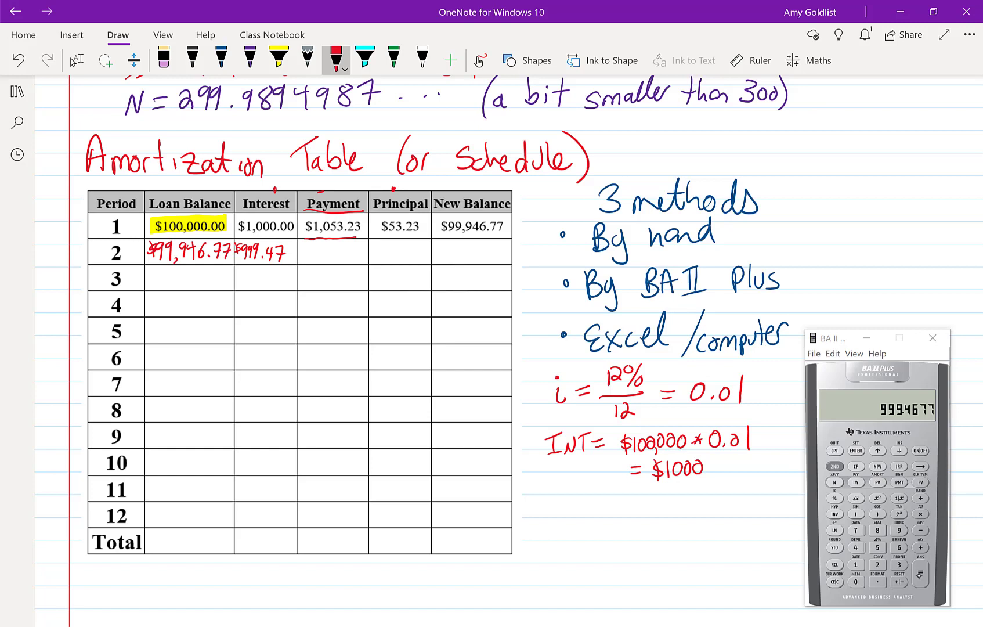
- Write the $1053.23 payment in row 2 and carry it down to row 3 with an arrow
left_click_drag(311, 245, 302, 254)
left_click_drag(308, 246, 307, 259)
mouse_move(313, 245)
left_mouse_down()
mouse_move(315, 259)
mouse_move(320, 250)
mouse_move(357, 261)
mouse_move(309, 290)
left_mouse_up()
left_click(344, 258)
mouse_move(321, 277)
left_mouse_down()
mouse_move(315, 287)
mouse_move(321, 277)
left_mouse_up()
mouse_move(332, 275)
left_mouse_down()
mouse_move(325, 288)
mouse_move(358, 286)
mouse_move(333, 418)
mouse_move(332, 490)
mouse_move(341, 488)
left_mouse_up()
left_click(344, 287)
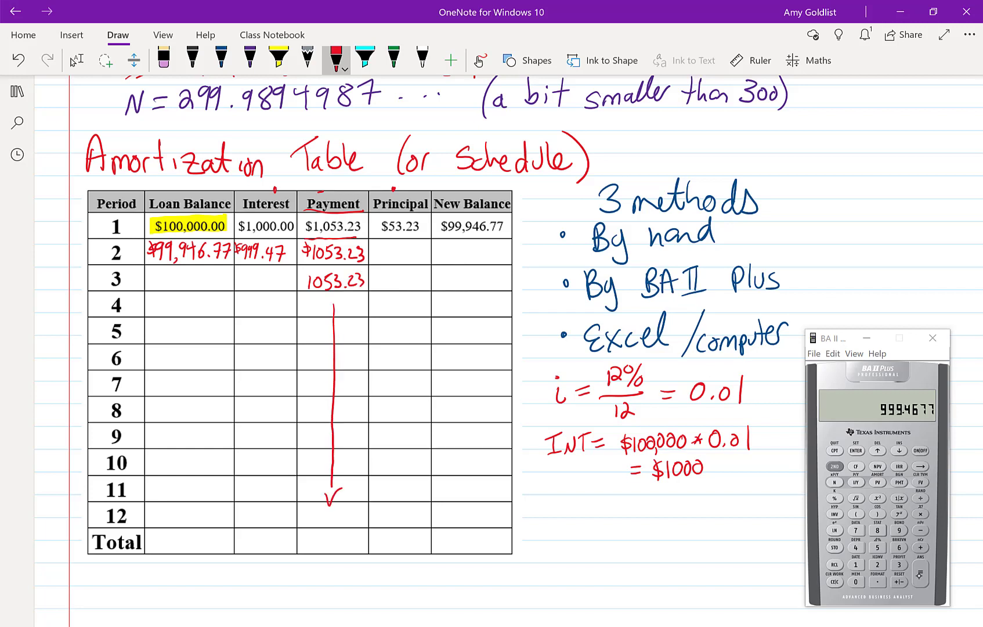
- Compute 1053.23 − 999.4677 = 53.7623 and write $53.76 as row 2 principal
left_click(900, 581)
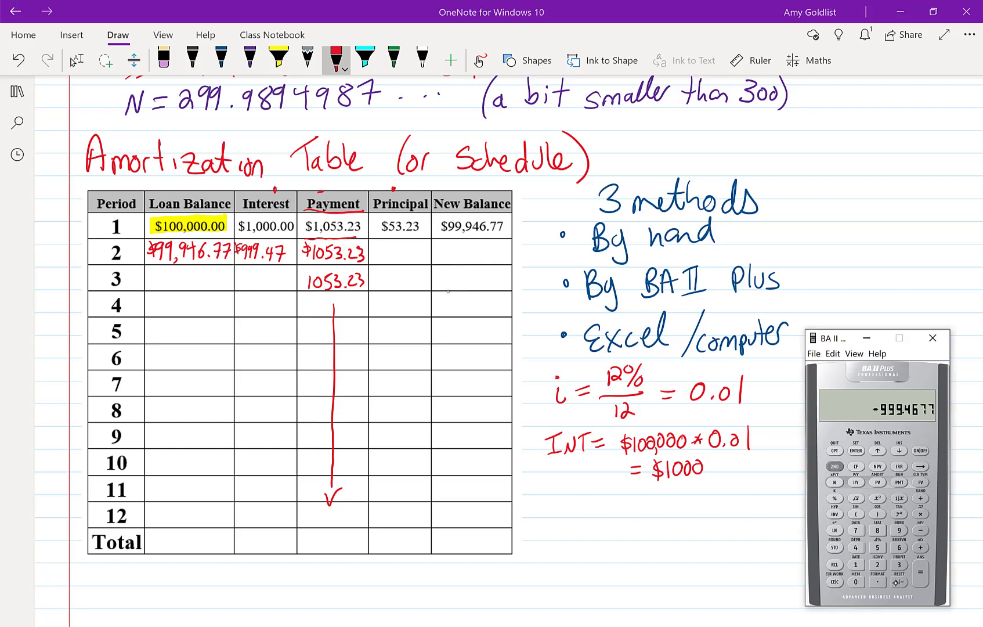
left_click(920, 547)
left_click(855, 564)
left_click(855, 581)
left_click(878, 547)
left_click(899, 564)
left_click(877, 581)
left_click(877, 564)
left_click(898, 564)
left_click(921, 575)
left_click_drag(383, 246, 374, 257)
left_click_drag(378, 242, 385, 259)
mouse_move(387, 244)
left_mouse_down()
mouse_move(397, 259)
mouse_move(422, 253)
left_mouse_up()
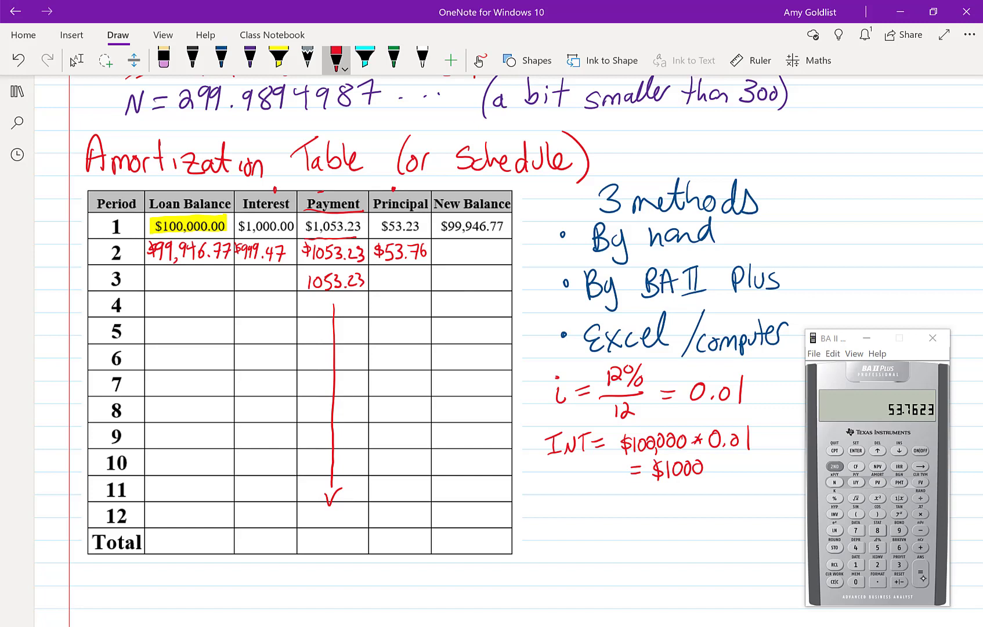
- Compute 99,946.77 − 53.7623 = 99,893.0077 and write $99,893.01 as row 2 new balance
left_click(899, 581)
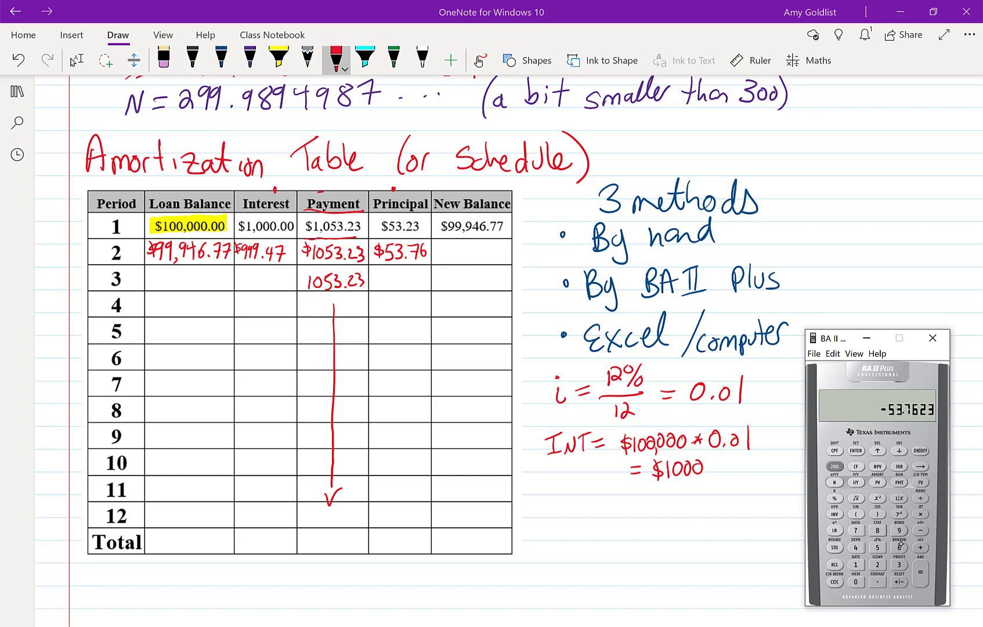
left_click(898, 529)
left_click(899, 529)
left_click(899, 529)
left_click(855, 547)
left_click(899, 547)
left_click(877, 581)
left_click(855, 529)
left_click(855, 529)
left_click(919, 573)
left_click_drag(445, 244, 437, 254)
mouse_move(441, 240)
left_mouse_down()
mouse_move(438, 257)
mouse_move(448, 262)
mouse_move(456, 252)
mouse_move(456, 261)
left_mouse_up()
mouse_move(462, 255)
left_mouse_down()
mouse_move(459, 264)
mouse_move(471, 247)
left_mouse_up()
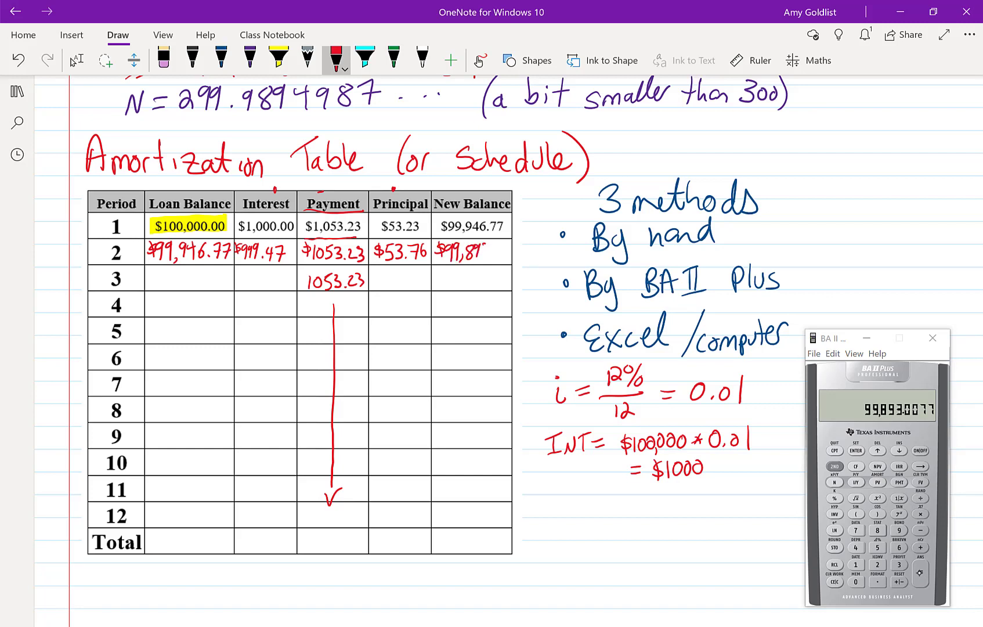
left_click_drag(498, 245, 502, 248)
left_click(74, 61)
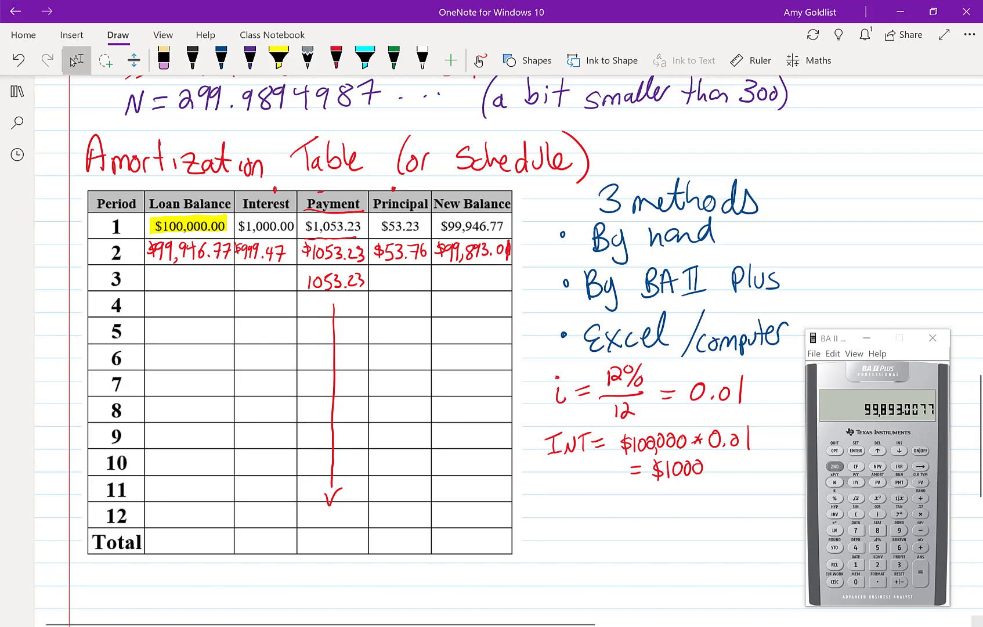
- Scroll down to show question (c), then switch to the Book1 Excel workbook
scroll(74, 61, "down", 1)
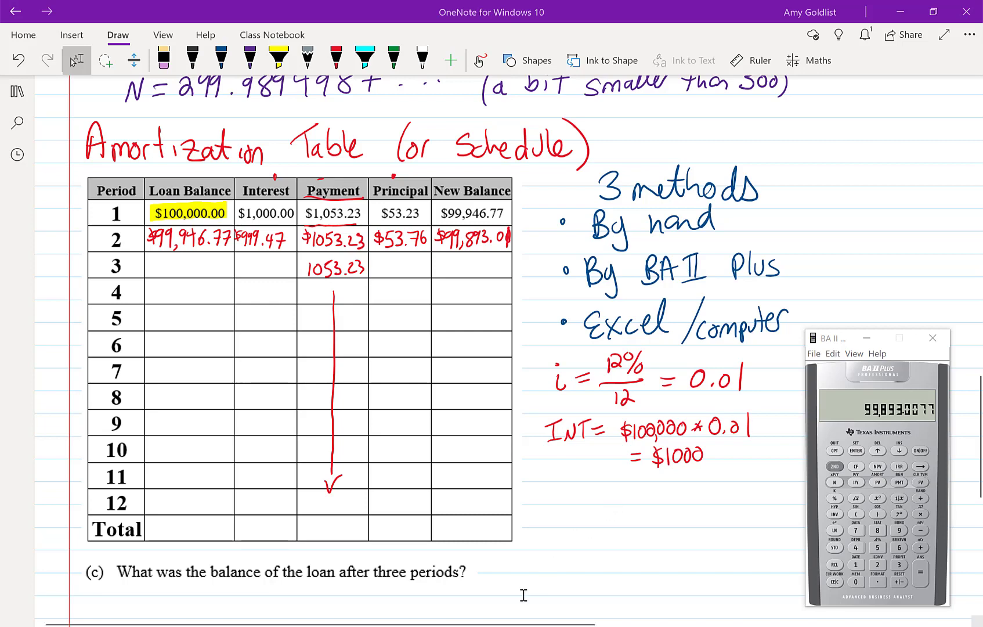
left_click(374, 574)
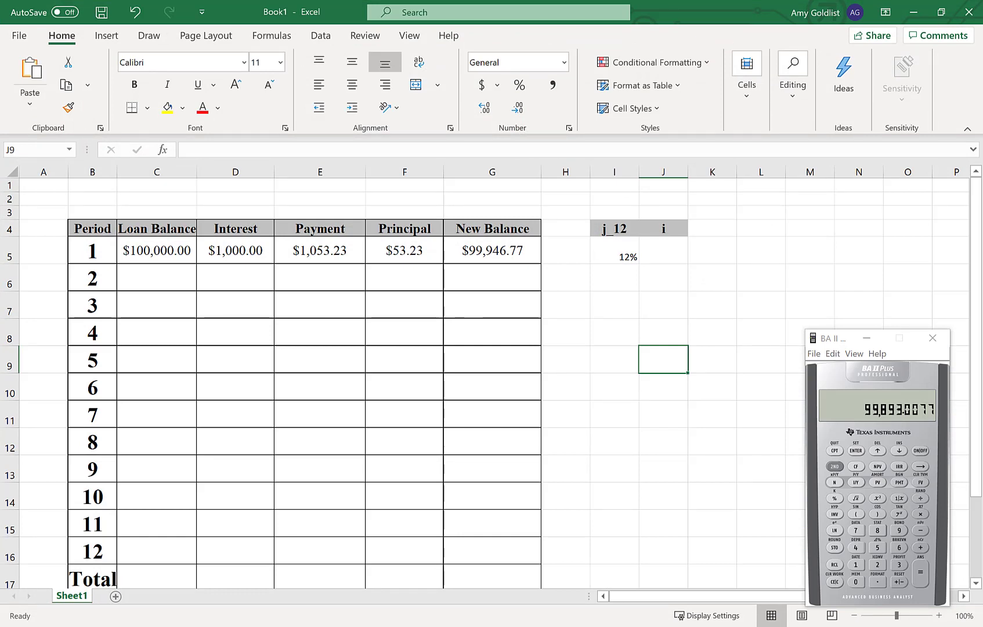
- Enter =I5/12 in J5 so the 12% annual rate becomes a 0.01 monthly rate
left_click(711, 331)
left_click(834, 581)
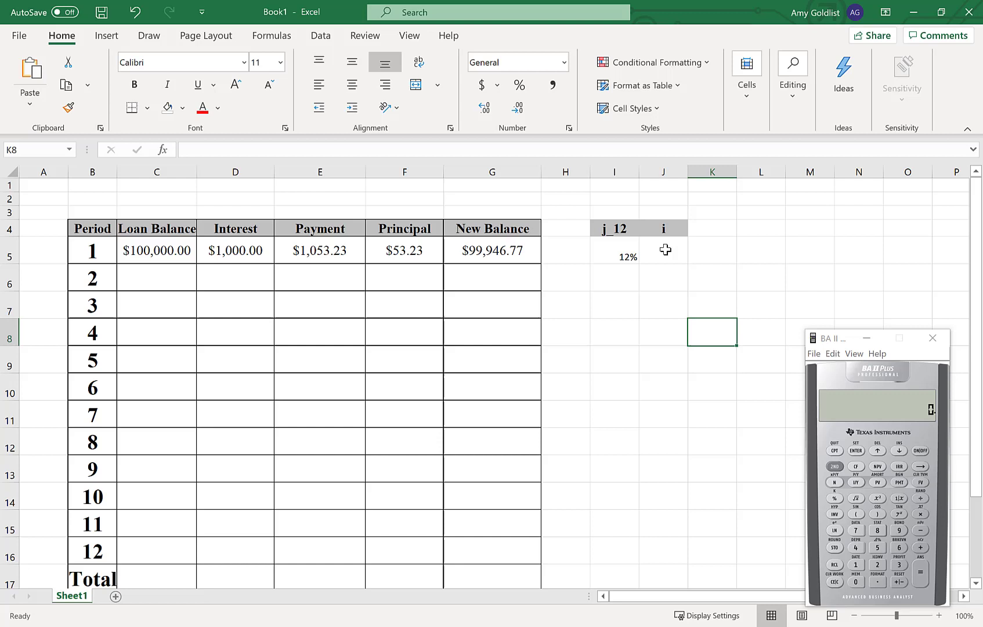
left_click(663, 250)
type("=")
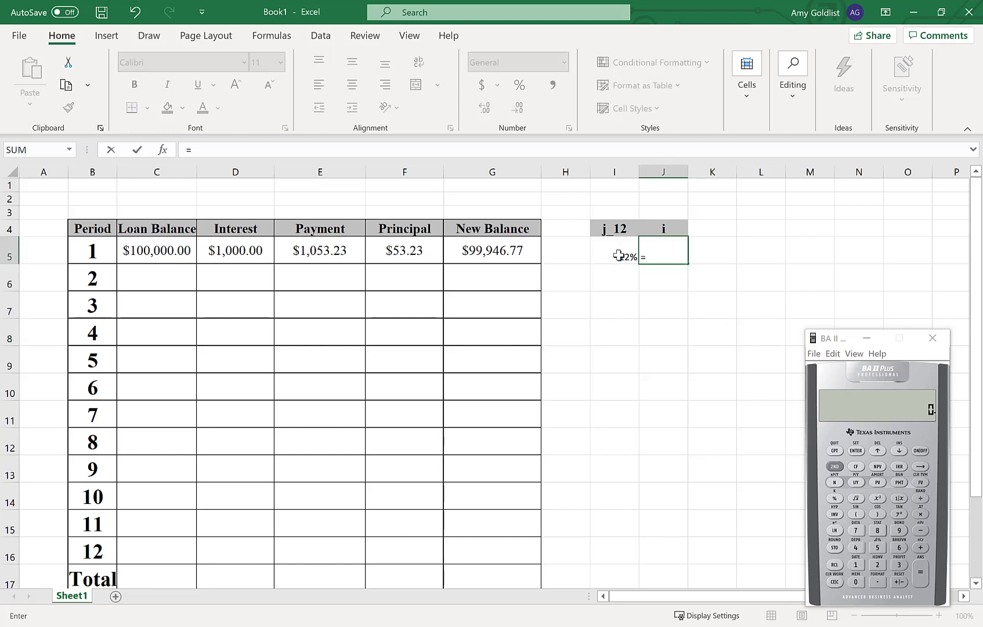
left_click(619, 255)
type("/12")
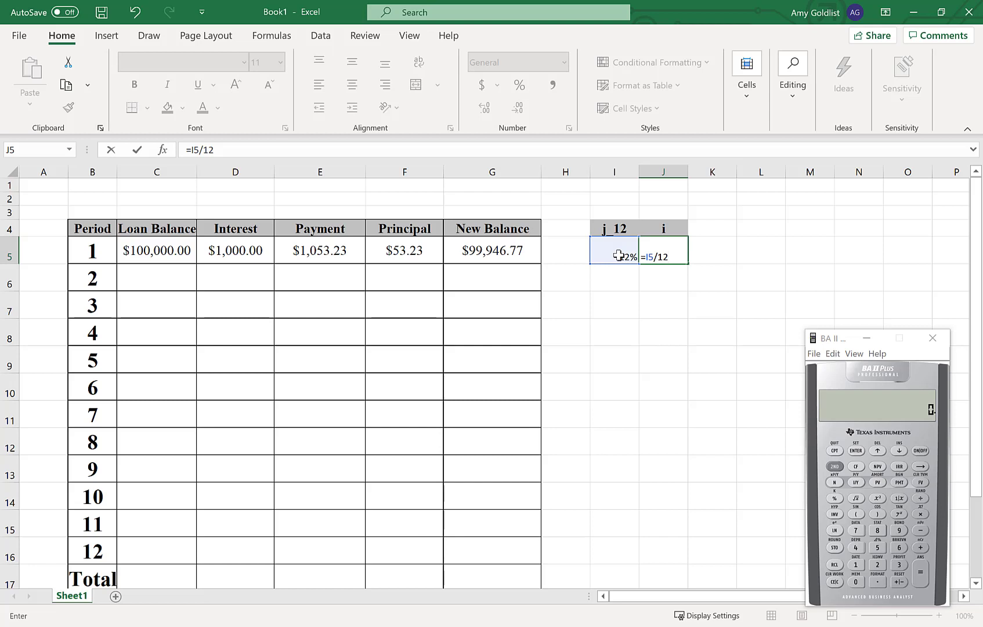
key("Return")
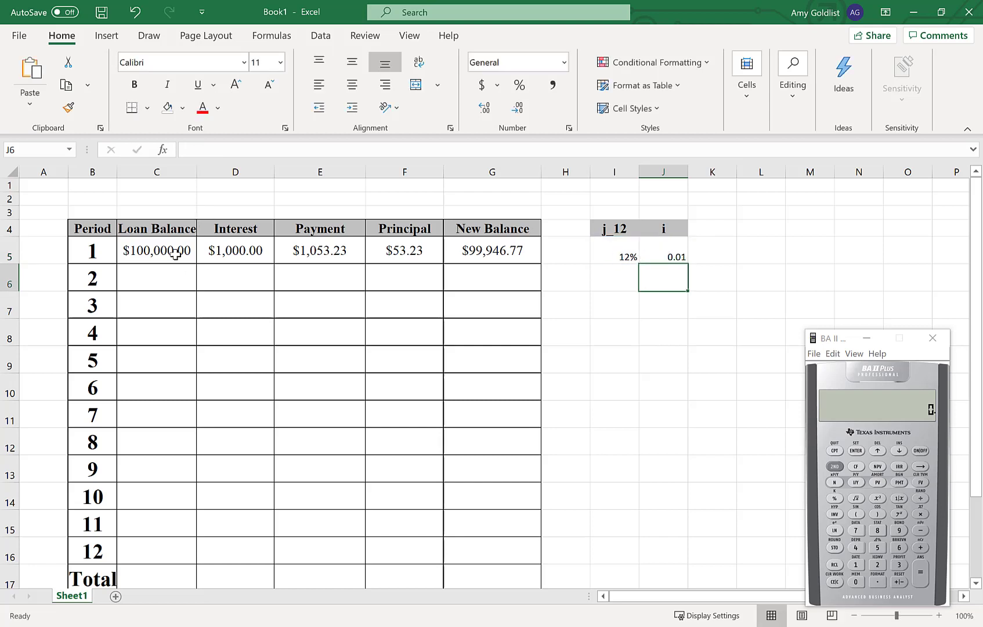
- Rebuild D5's interest as =C5*$J$5, the loan balance times the absolute monthly rate
left_click(244, 251)
type("=")
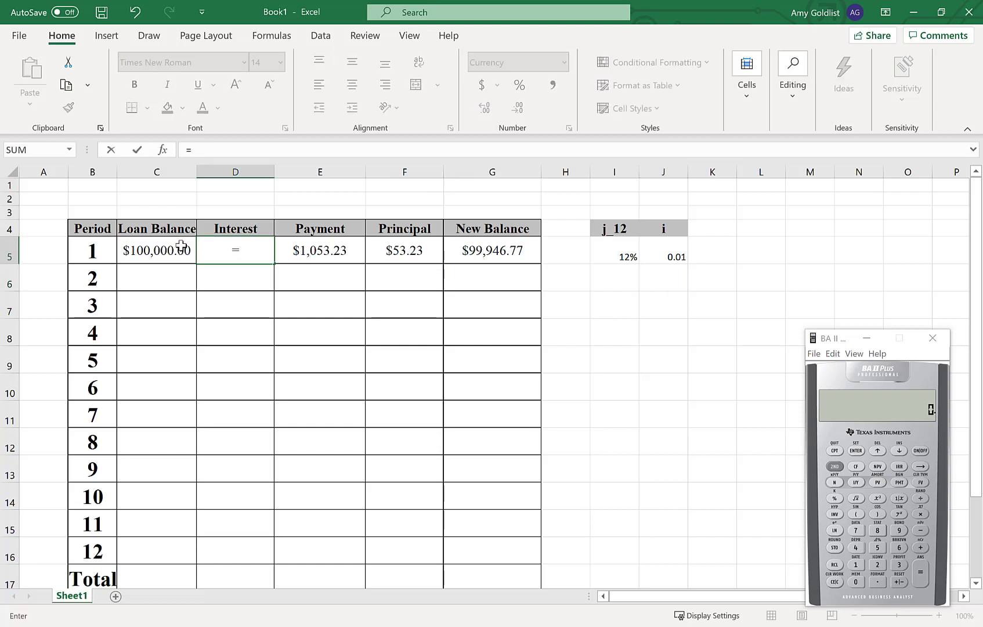
left_click(152, 249)
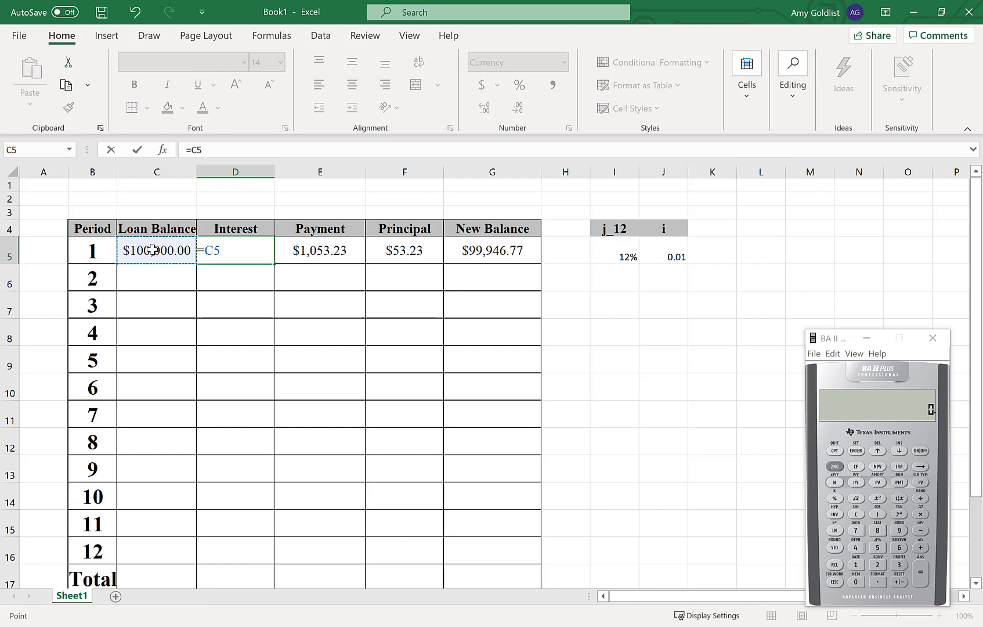
type("*")
left_click(667, 252)
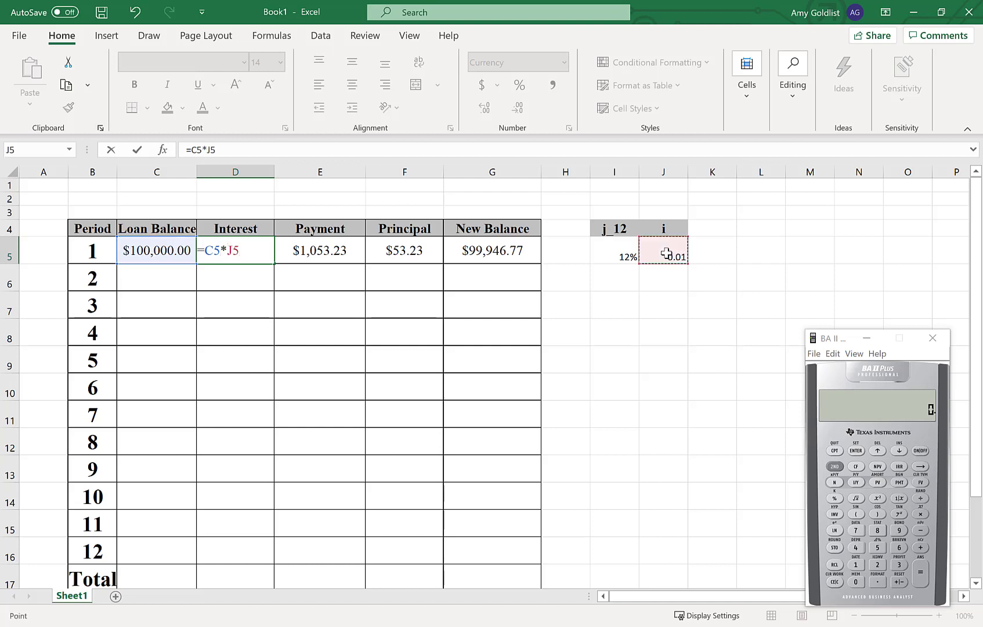
left_click(212, 149)
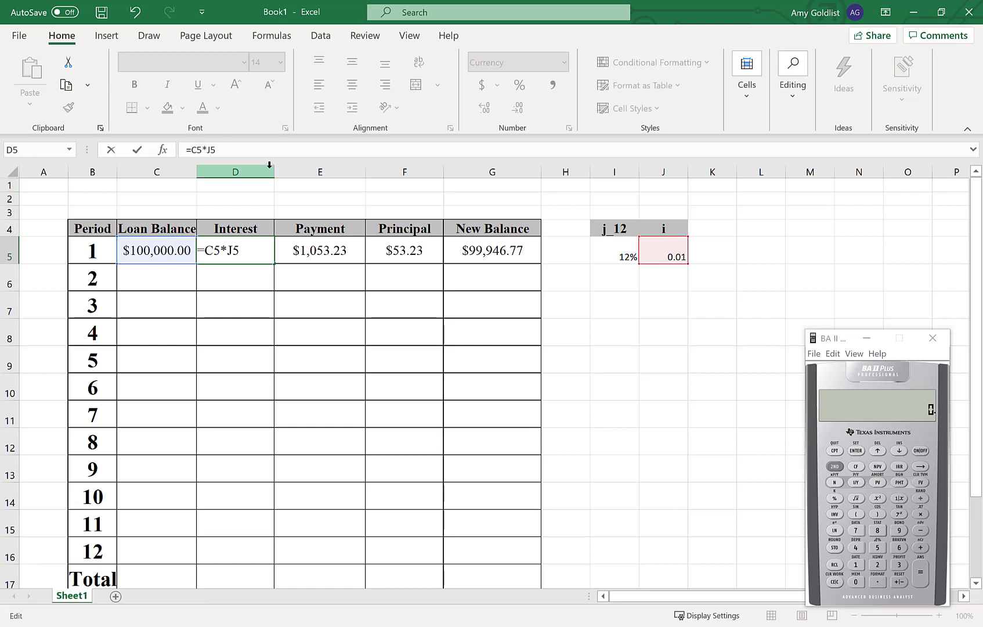
key("F4")
key("Return")
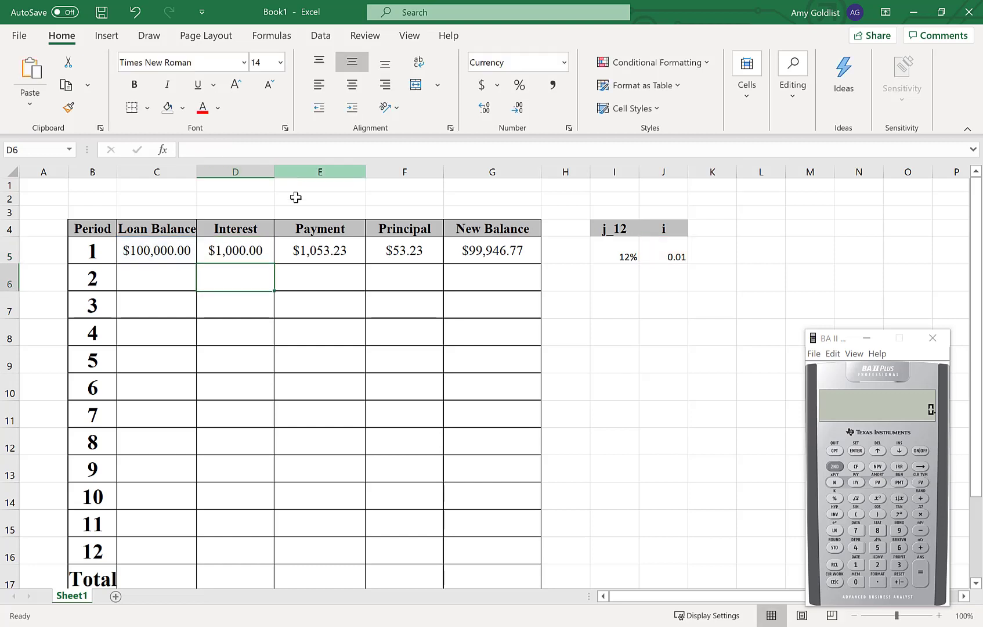
- Make F5 compute the principal as =E5-D5, giving $53.23
left_click(300, 252)
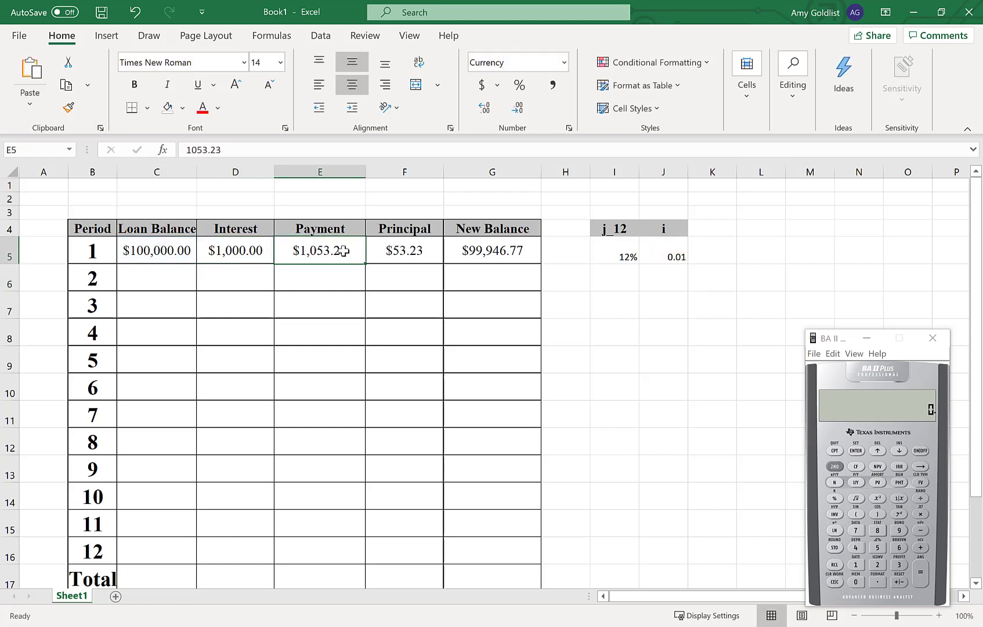
left_click(398, 251)
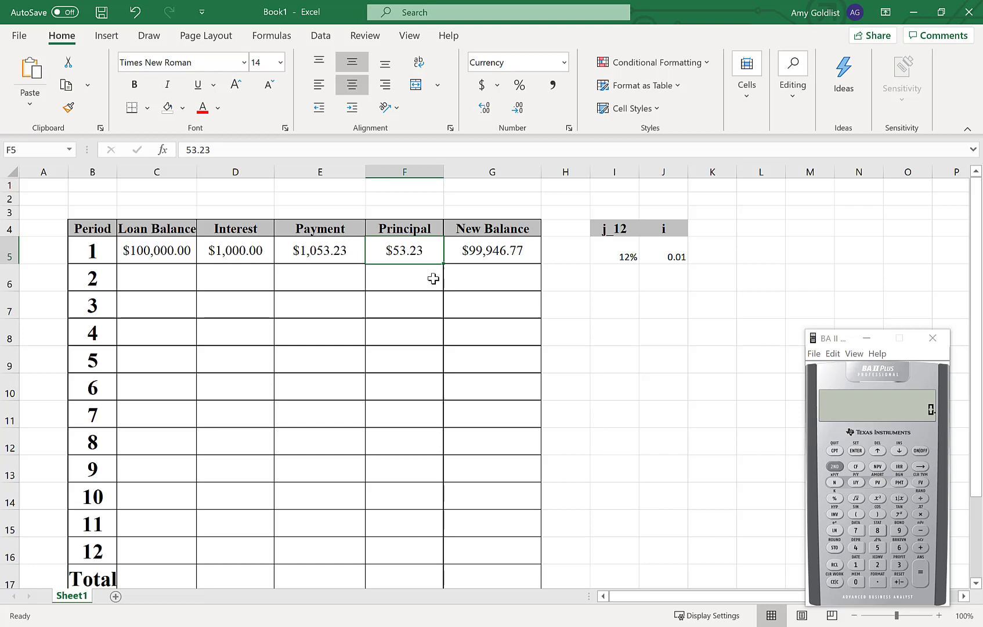
type("=")
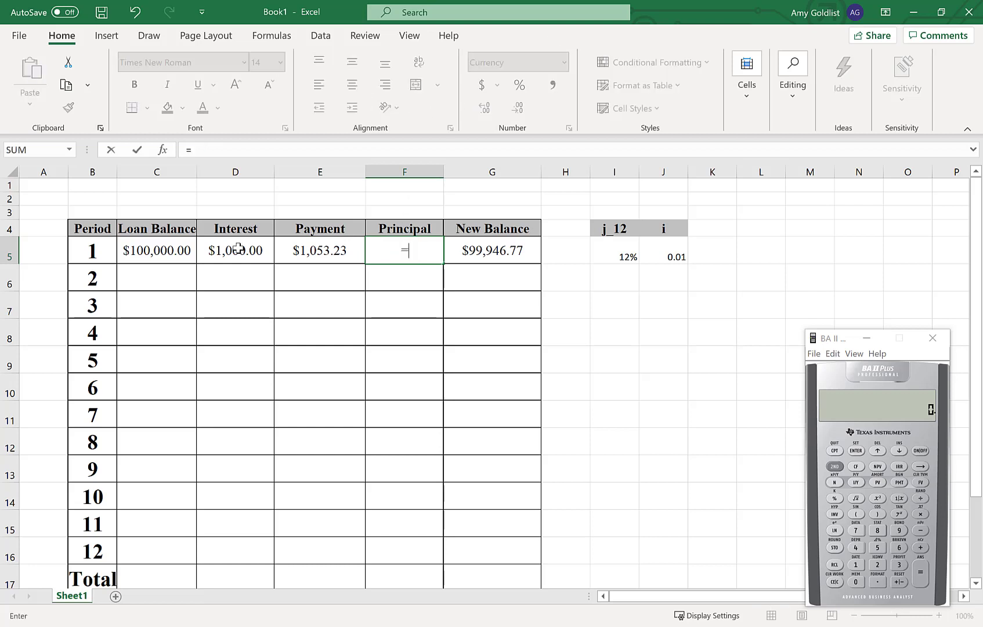
left_click(308, 249)
type("-")
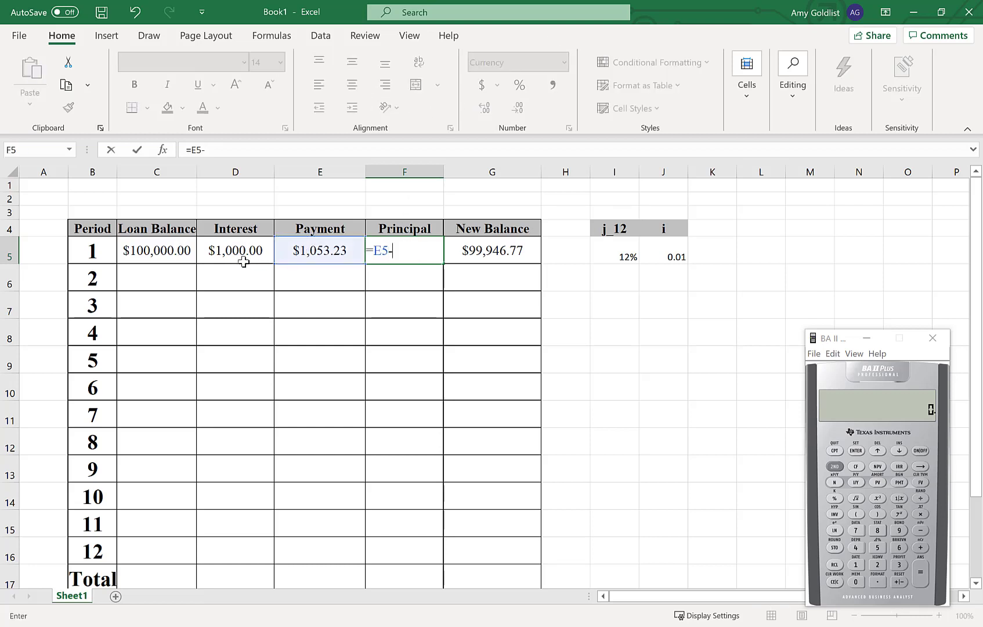
left_click(231, 250)
key("Return")
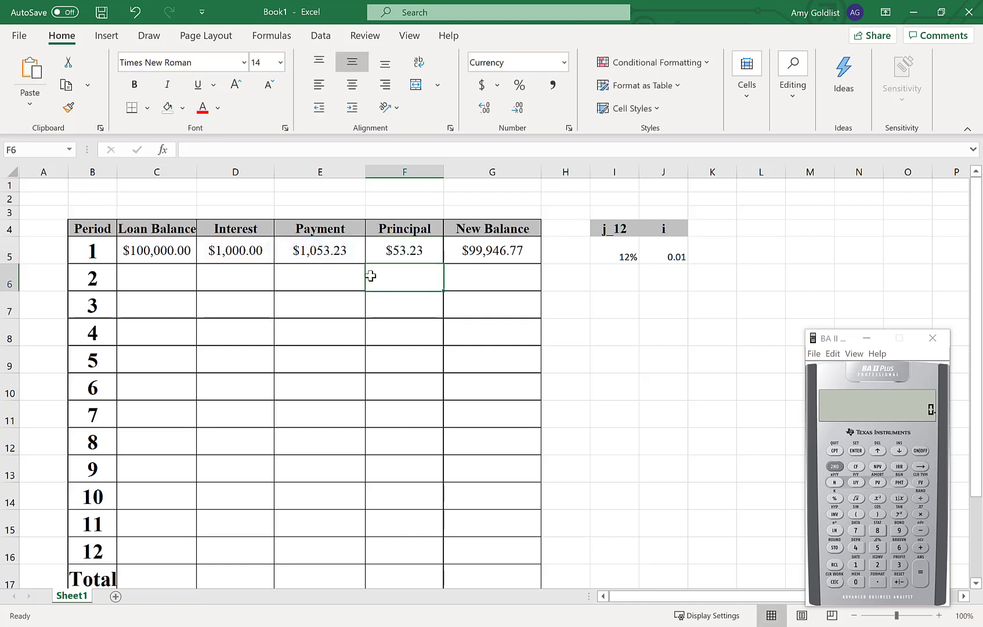
- Make G5 compute the new balance as =C5-F5, giving $99,946.77
left_click(491, 248)
type("=")
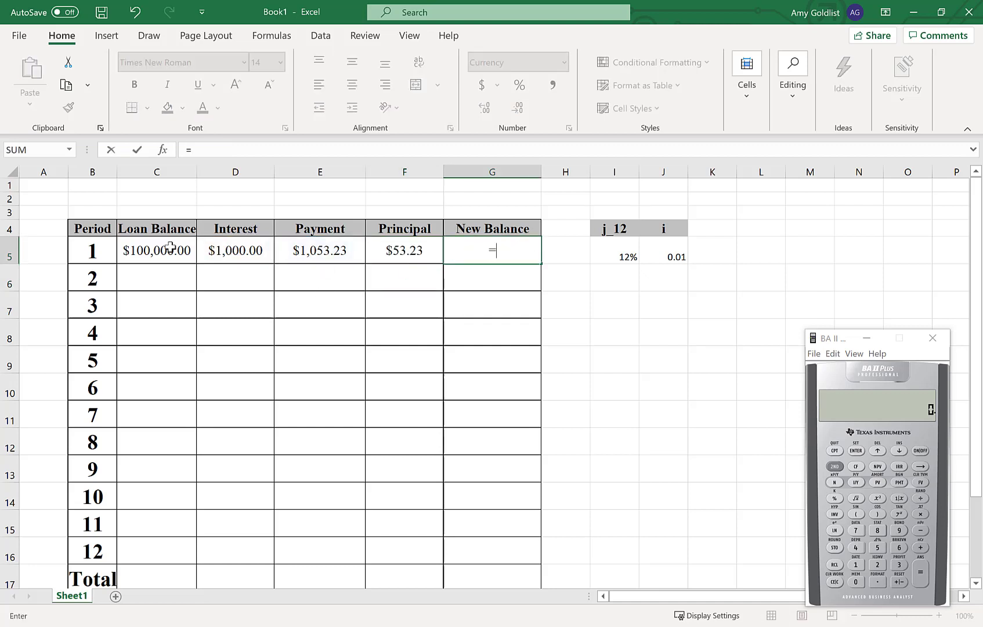
left_click(160, 250)
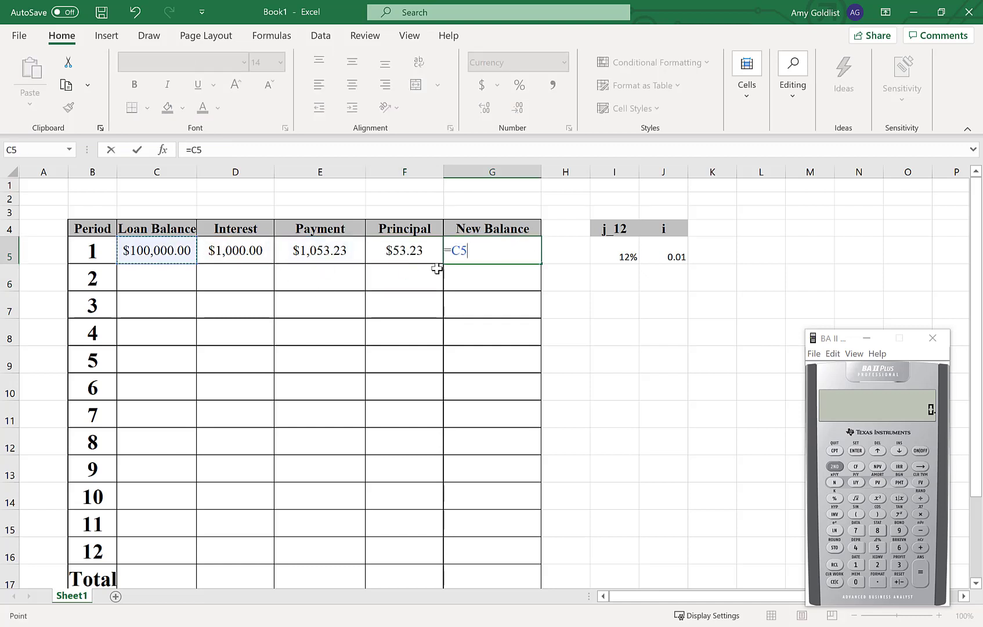
type("-")
left_click(399, 253)
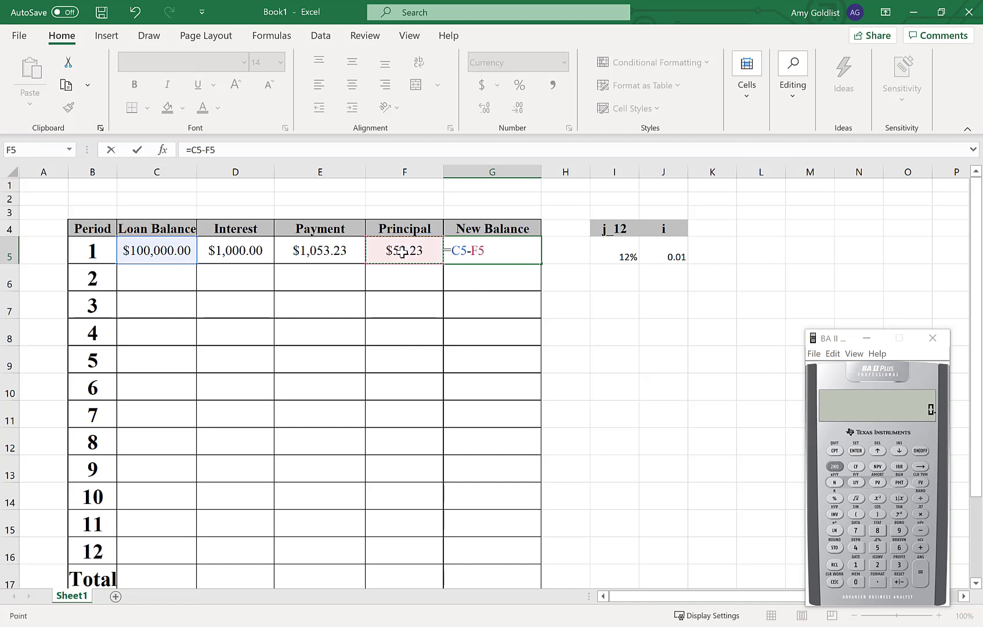
key("Return")
left_click(148, 270)
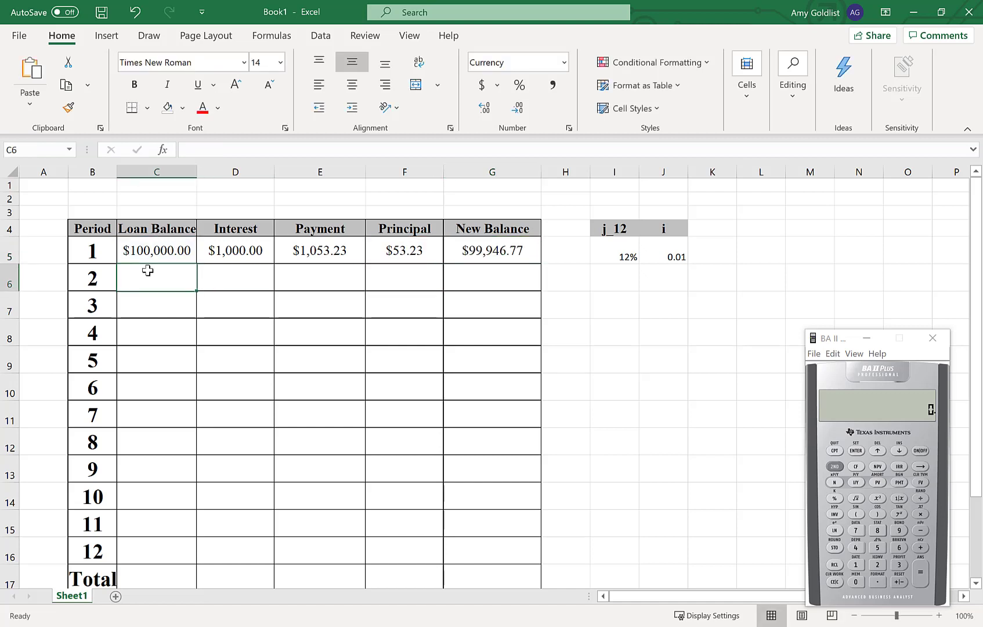
- Link C6 to the previous balance with =G5 and fill it down to period 12
type("=")
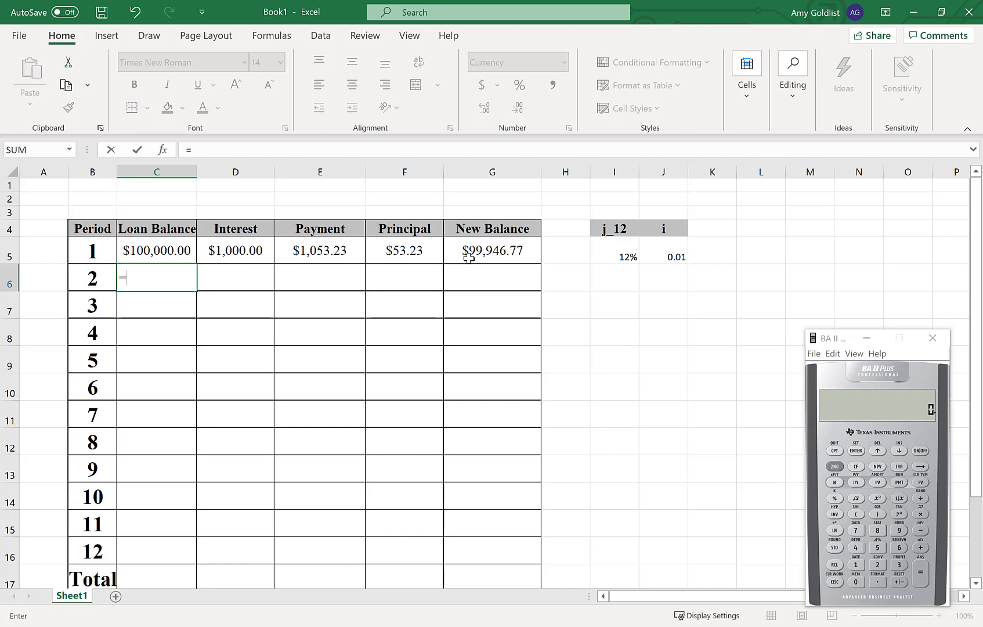
left_click(474, 253)
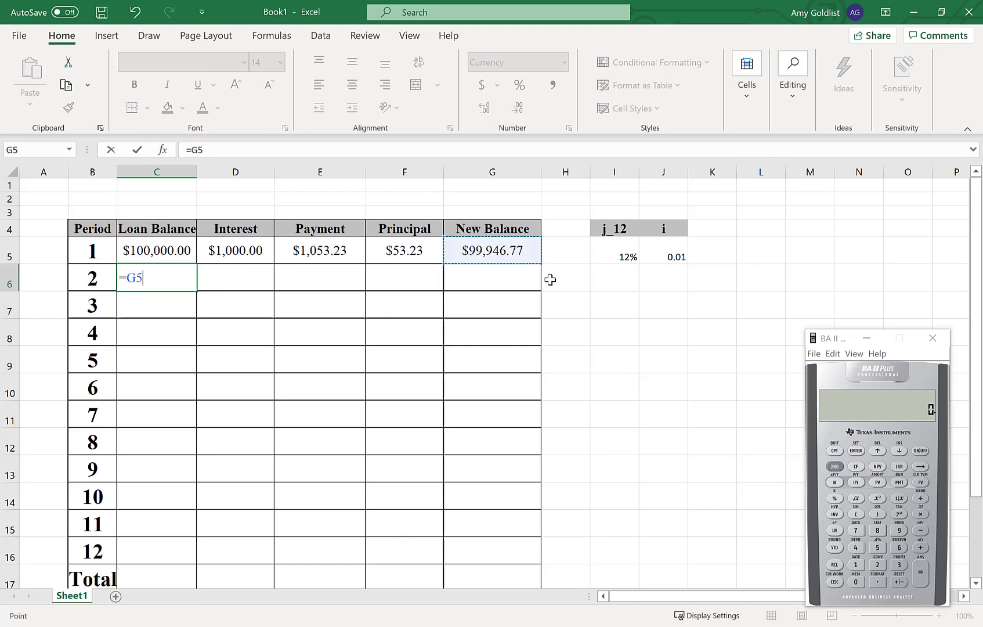
key("Return")
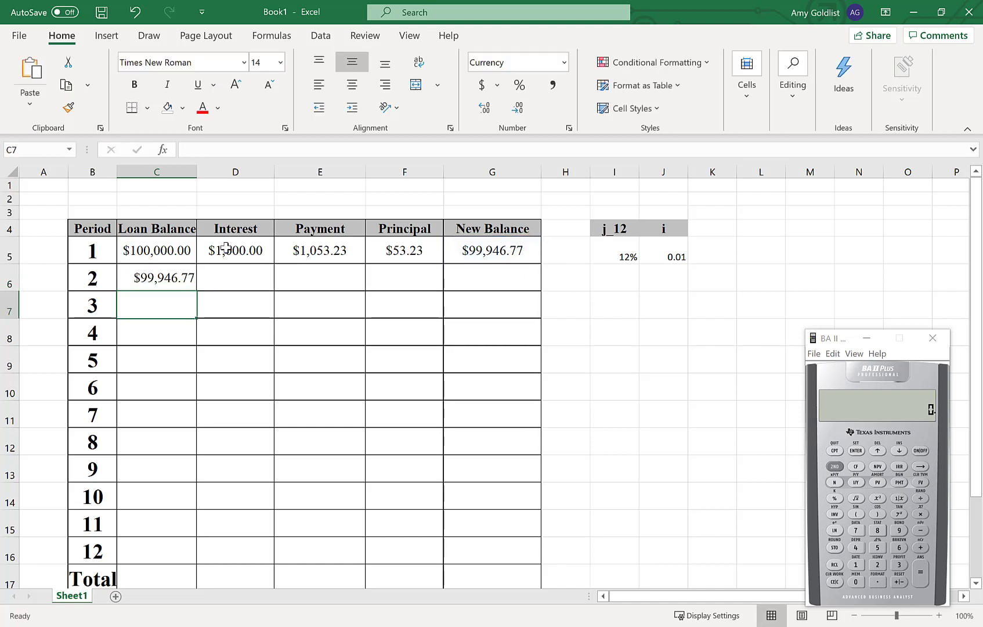
left_click_drag(228, 248, 504, 250)
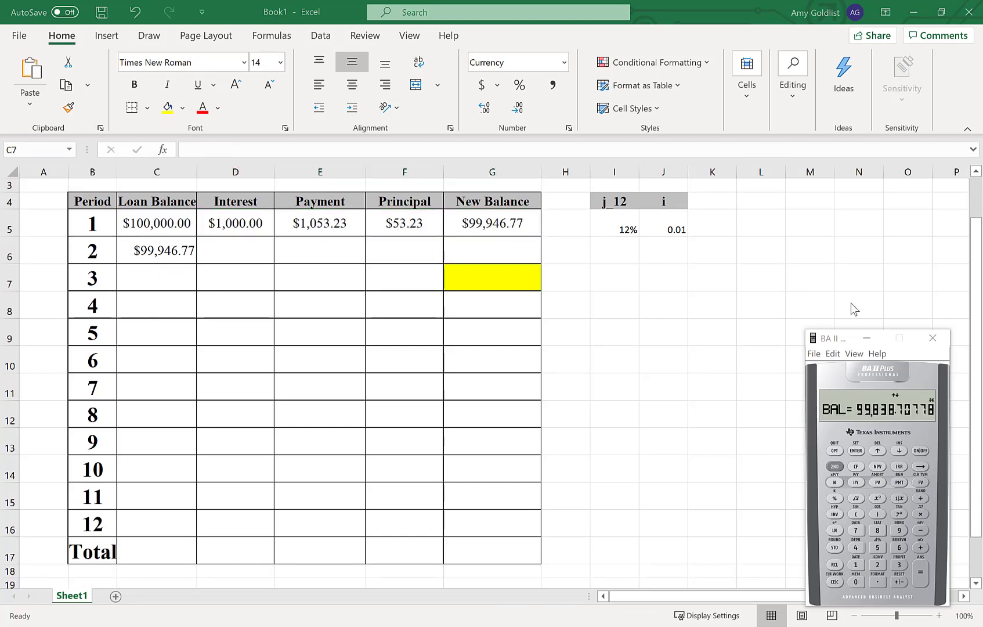
left_click(164, 250)
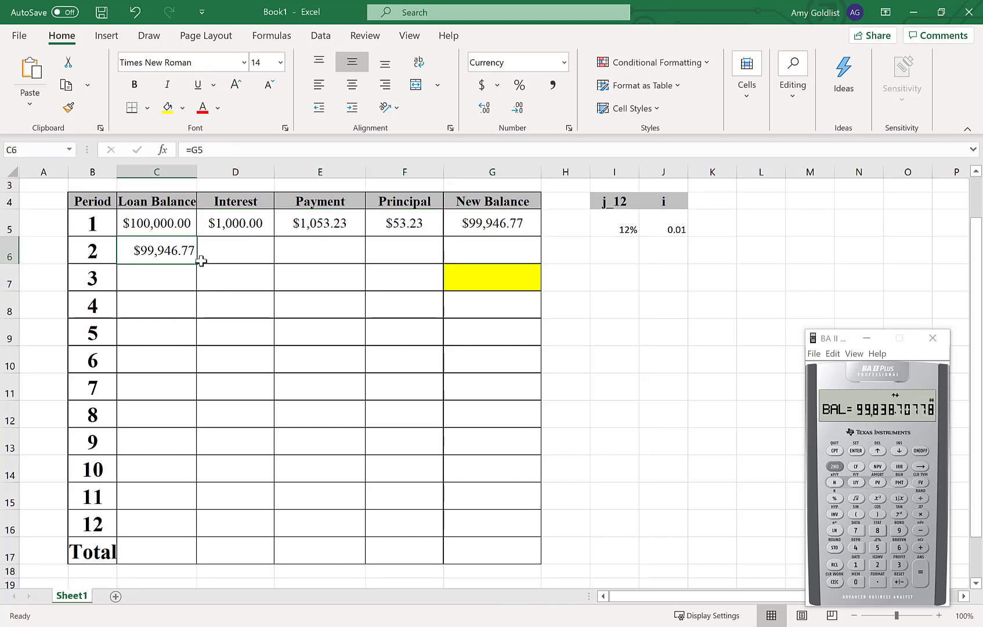
left_click_drag(196, 264, 195, 533)
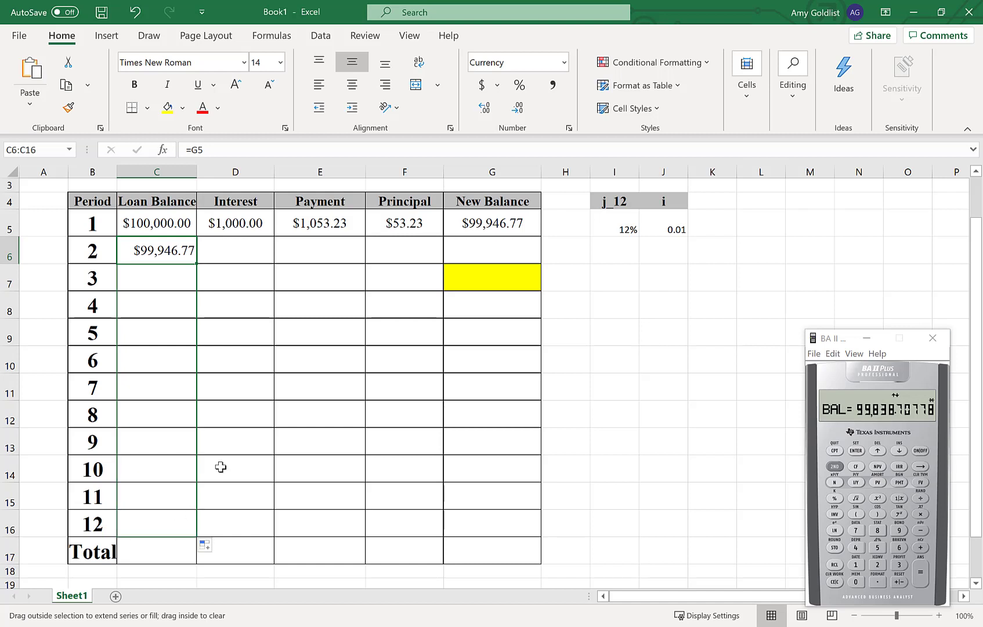
- Fill the interest, payment, principal and new balance formulas down through period 12
left_click(255, 226)
left_click_drag(274, 235, 258, 535)
left_click(343, 223)
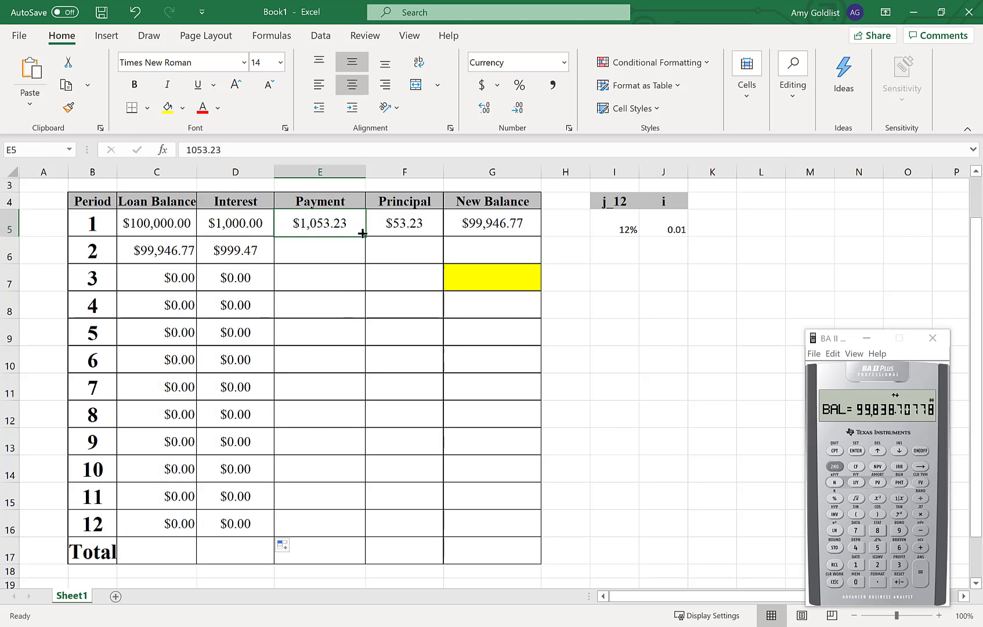
left_click_drag(365, 236, 355, 258)
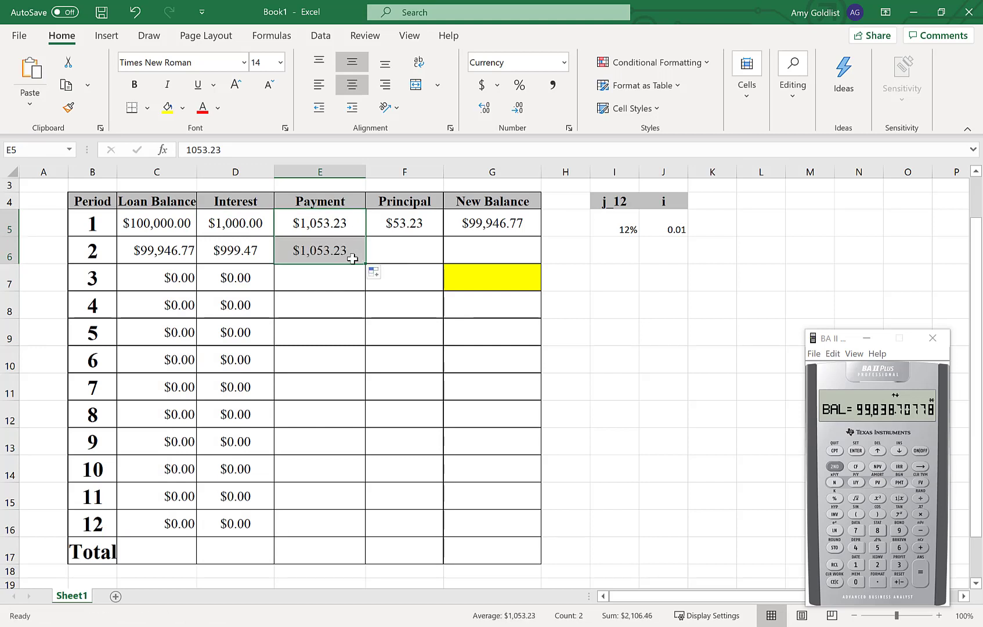
left_click_drag(353, 221, 355, 530)
left_click(413, 223)
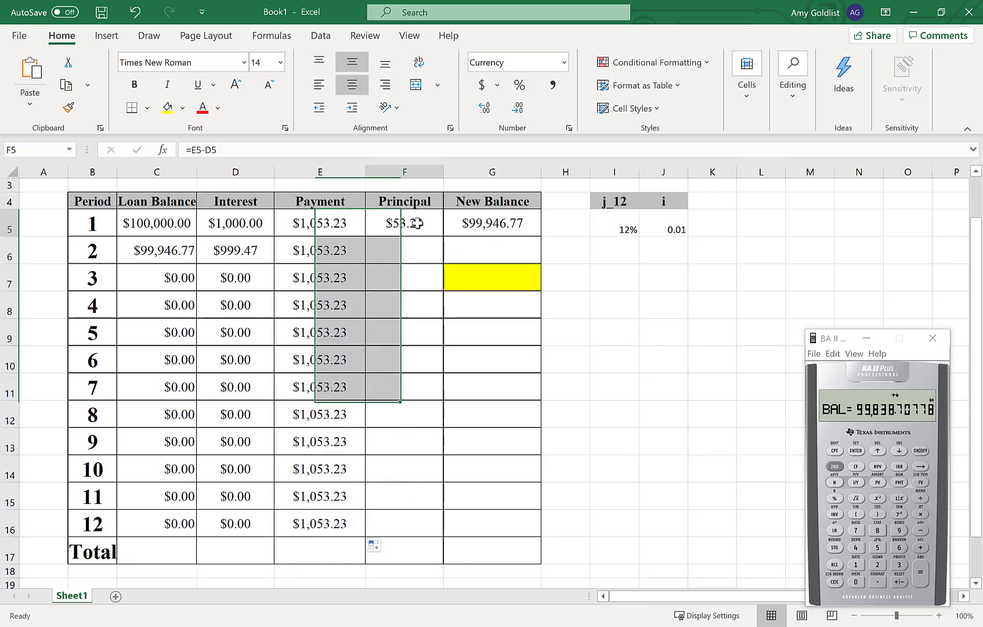
left_click_drag(444, 235, 429, 546)
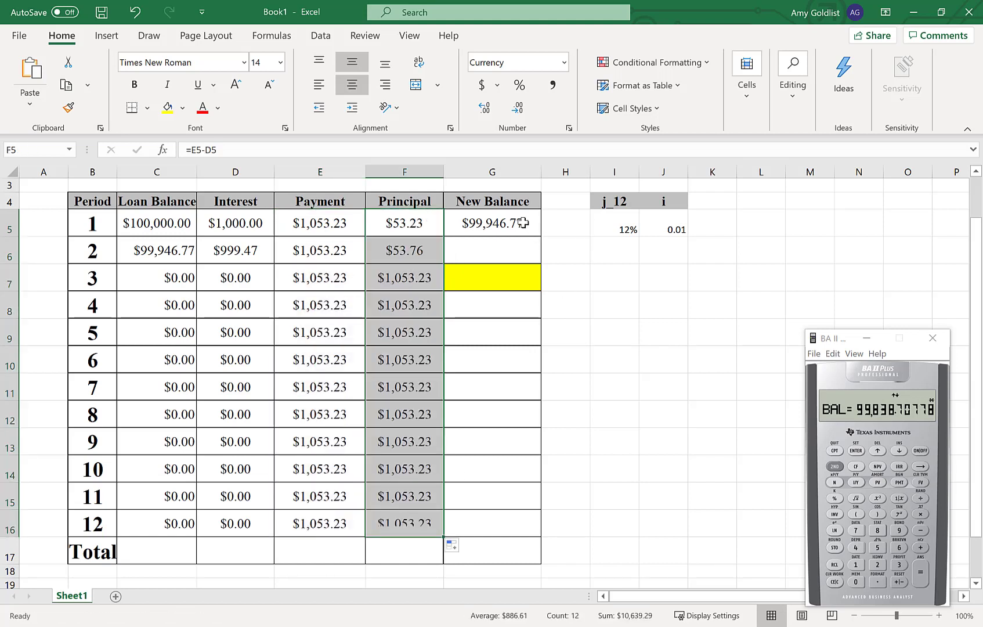
left_click(487, 222)
left_click_drag(542, 233, 519, 537)
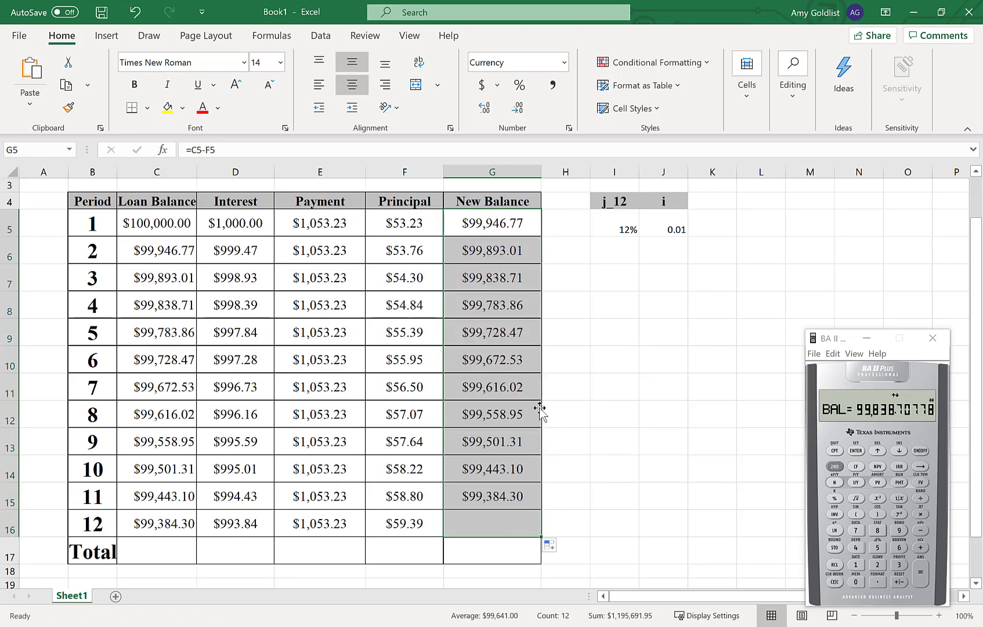
- Highlight period 3's $99,838.71 balance in G7 yellow and return to OneNote
left_click(463, 283)
left_click(167, 107)
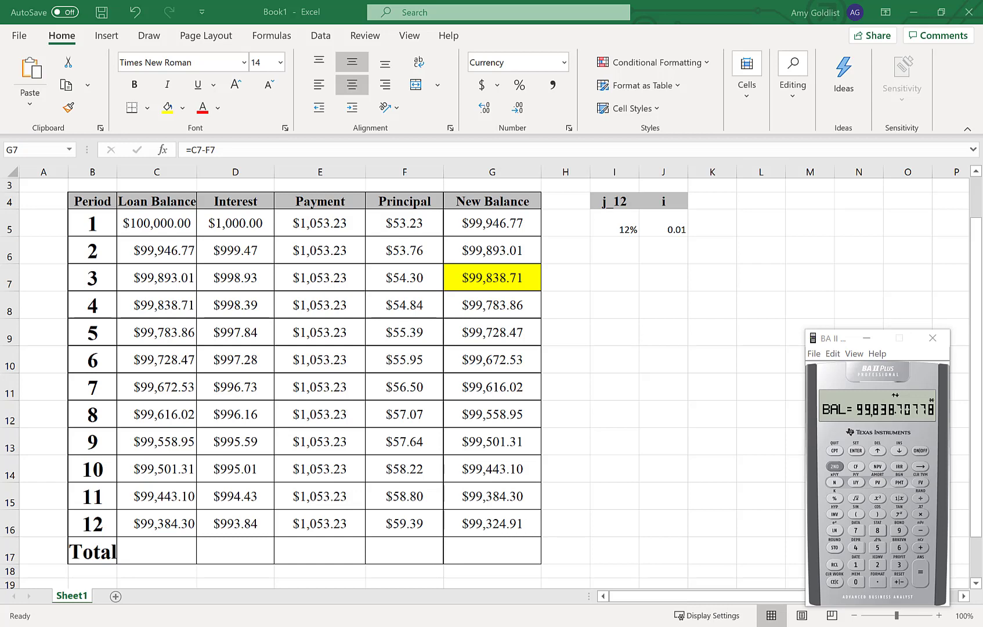
key("alt+Tab")
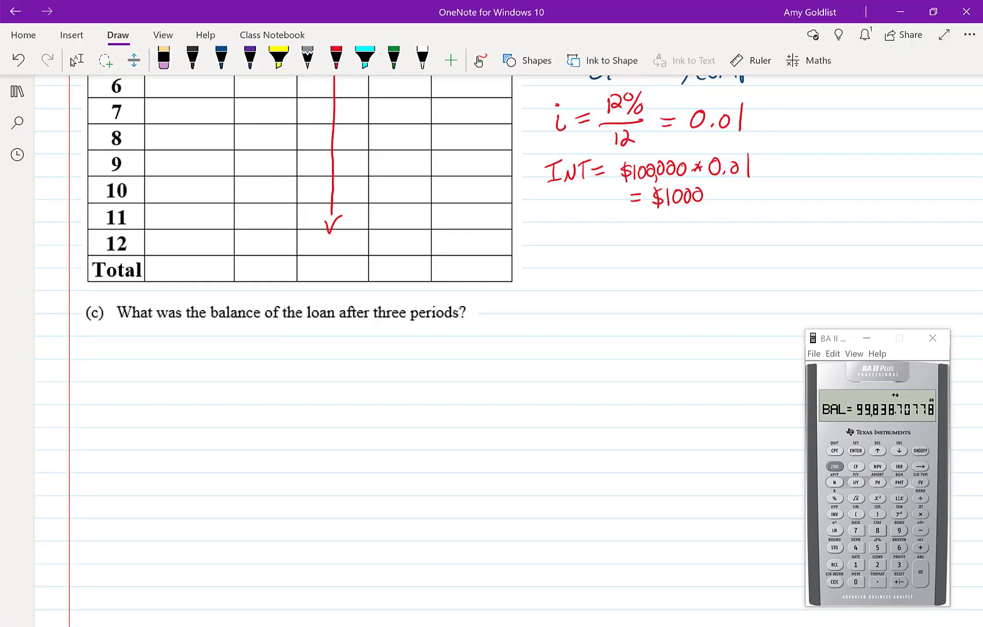
- Handwrite $99,836.71 in green ink under question (c)
left_click(394, 58)
mouse_move(129, 337)
left_mouse_down()
mouse_move(123, 361)
mouse_move(165, 365)
left_mouse_up()
mouse_move(186, 340)
left_mouse_down()
mouse_move(181, 354)
mouse_move(186, 342)
left_mouse_up()
left_click_drag(196, 338, 196, 361)
mouse_move(224, 334)
left_mouse_down()
mouse_move(215, 349)
mouse_move(250, 360)
left_mouse_up()
mouse_move(246, 349)
left_mouse_down()
mouse_move(271, 344)
mouse_move(271, 357)
left_mouse_up()
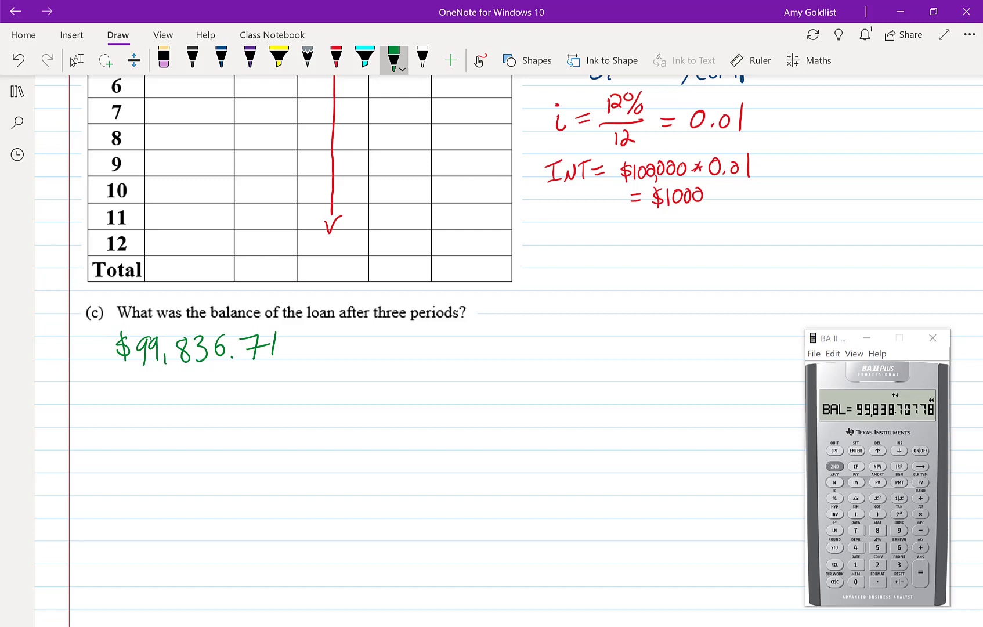
- Clear the calculator display and switch back to the blue pen
left_click(836, 581)
left_click(836, 582)
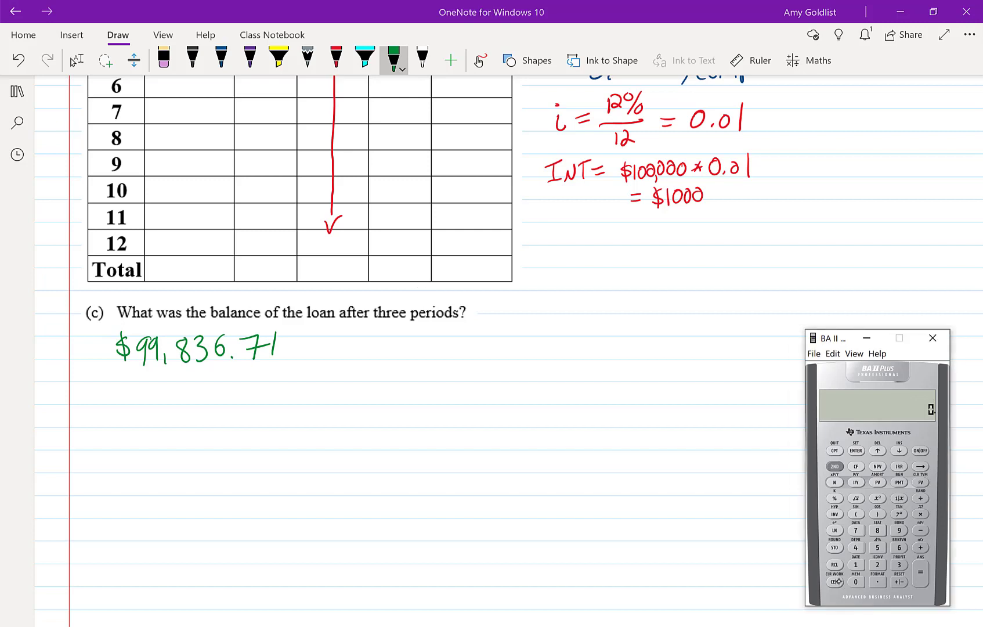
left_click(272, 35)
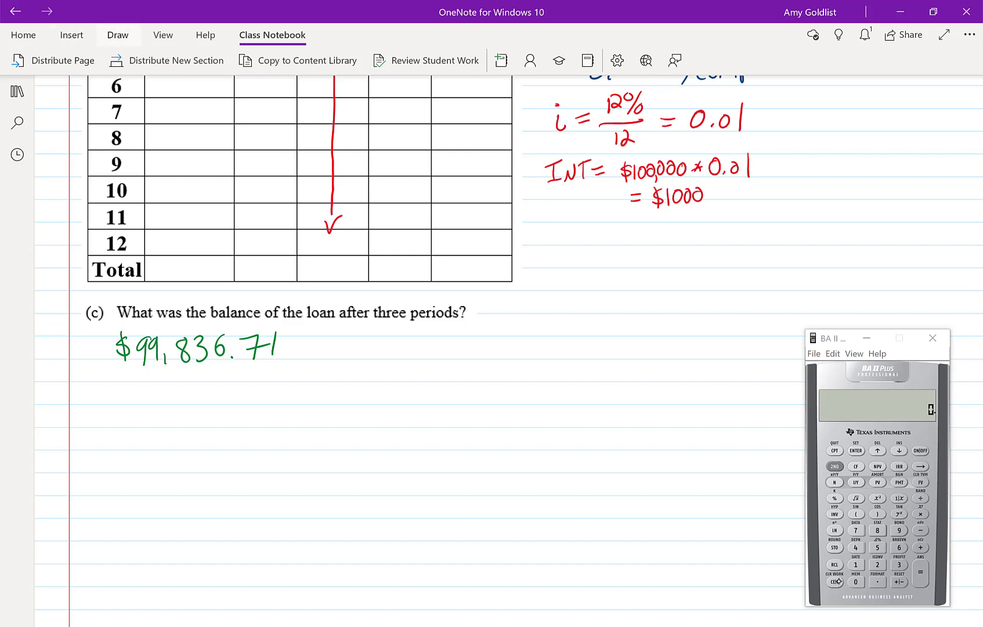
left_click(117, 35)
left_click(221, 57)
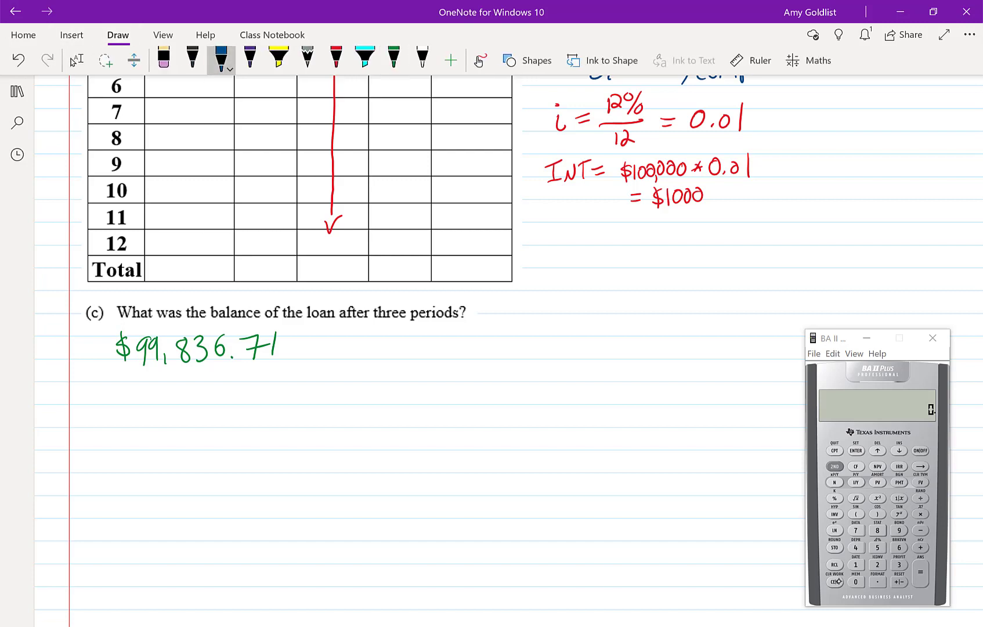
- Write the keystrokes [2ND][PV] AMORT and open the calculator's amortization worksheet
mouse_move(105, 380)
left_mouse_down()
mouse_move(105, 420)
mouse_move(137, 393)
mouse_move(162, 418)
left_mouse_up()
mouse_move(216, 377)
left_mouse_down()
mouse_move(203, 397)
mouse_move(213, 417)
left_mouse_up()
mouse_move(223, 406)
left_mouse_down()
mouse_move(223, 419)
mouse_move(224, 411)
left_mouse_up()
mouse_move(232, 399)
left_mouse_down()
mouse_move(245, 398)
mouse_move(231, 391)
mouse_move(250, 380)
left_mouse_up()
left_click_drag(256, 390, 276, 375)
left_click_drag(268, 375, 271, 392)
left_click_drag(281, 369, 283, 419)
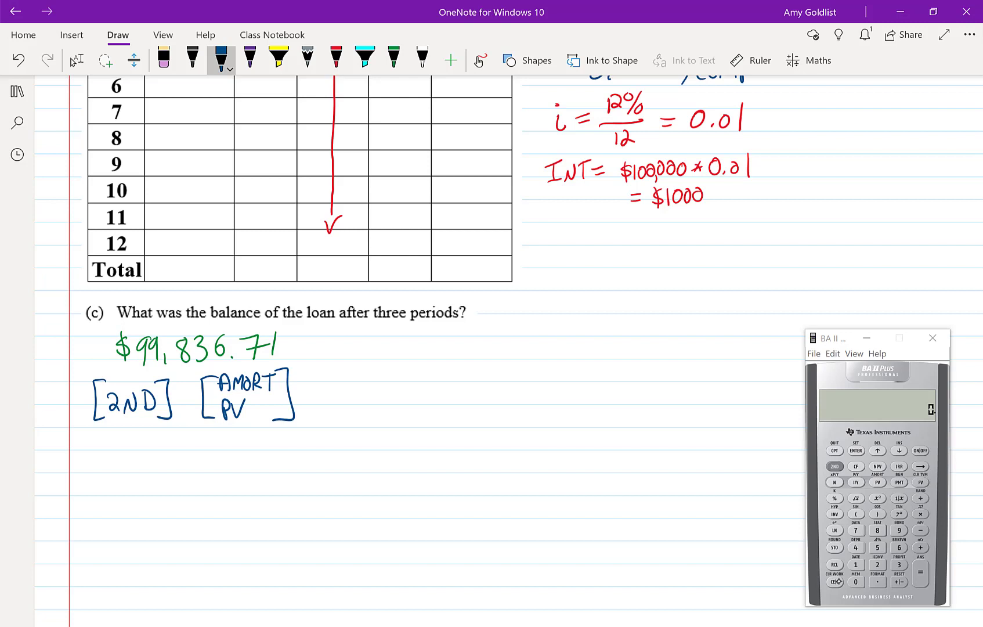
left_click(834, 466)
left_click(877, 481)
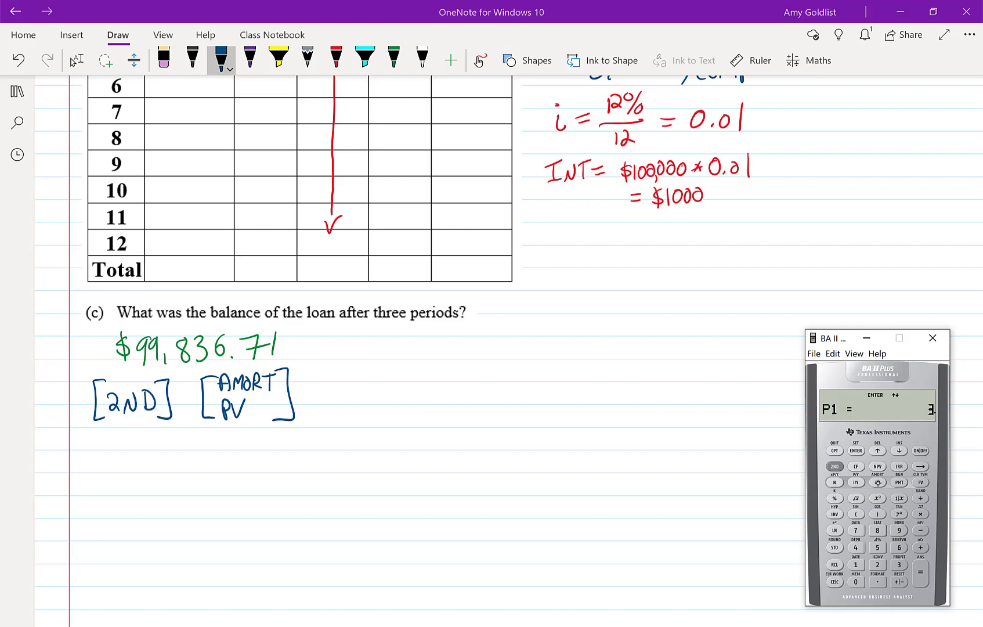
- Note '3rd row' with P1 = 3 and set the calculator's starting period P1 to 3
mouse_move(94, 436)
left_mouse_down()
mouse_move(94, 452)
mouse_move(116, 443)
left_mouse_up()
mouse_move(122, 444)
left_mouse_down()
mouse_move(124, 454)
mouse_move(143, 435)
left_mouse_up()
left_click_drag(151, 435, 174, 431)
left_click_drag(246, 436, 247, 456)
left_click_drag(245, 434, 262, 451)
mouse_move(276, 439)
left_mouse_down()
mouse_move(290, 436)
mouse_move(302, 451)
left_mouse_up()
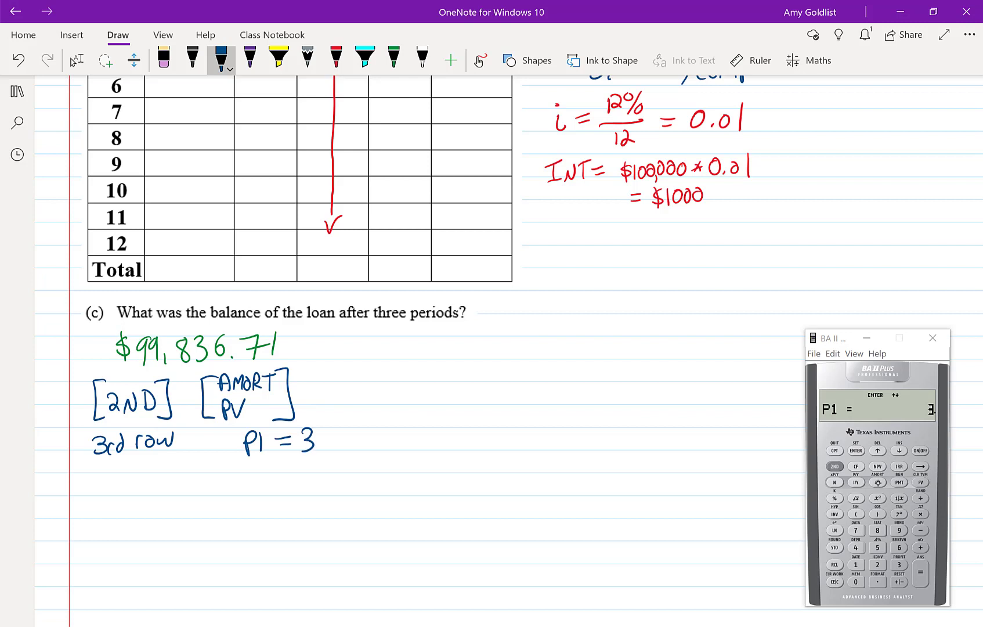
left_click(898, 564)
left_click(856, 450)
left_click(899, 450)
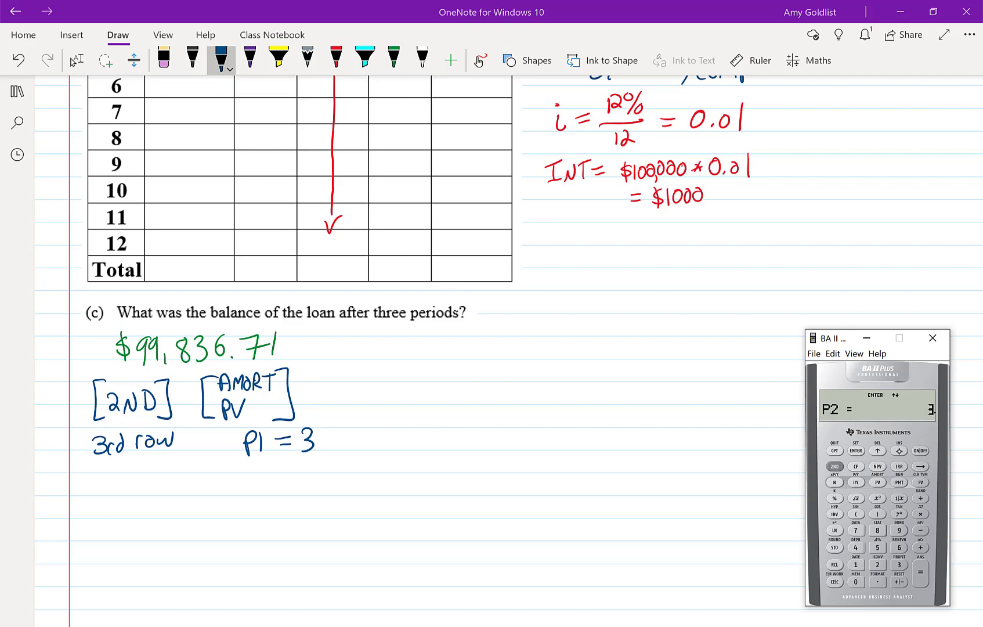
- Write ↓ P2 = 3 and advance the calculator to the remaining balance BAL
mouse_move(249, 462)
left_mouse_down()
mouse_move(249, 485)
mouse_move(248, 474)
left_mouse_up()
mouse_move(257, 464)
left_mouse_down()
mouse_move(267, 478)
mouse_move(291, 467)
left_mouse_up()
left_click_drag(280, 476, 302, 482)
mouse_move(230, 465)
left_mouse_down()
mouse_move(228, 484)
mouse_move(235, 473)
left_mouse_up()
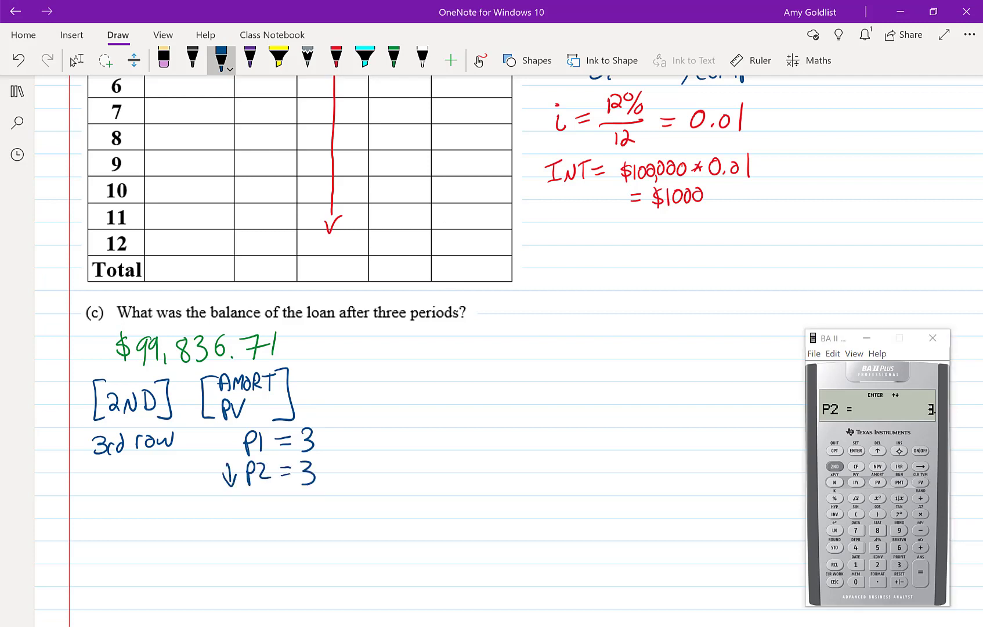
left_click(860, 450)
left_click(900, 450)
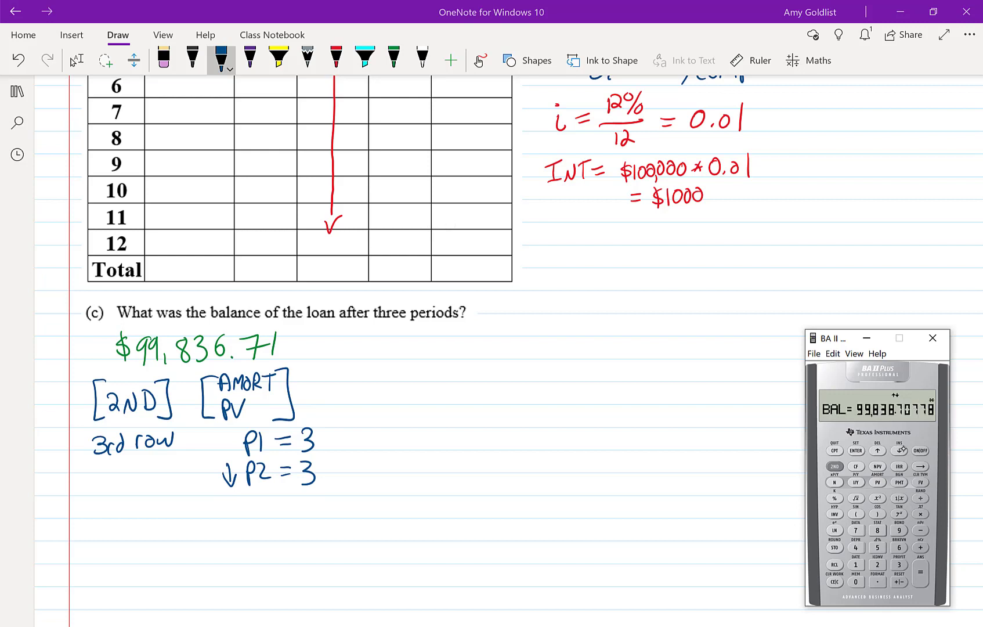
- Minimize Camtasia and write ↓BAL = 99,838.71 in blue below P2 = 3
key("alt+Tab")
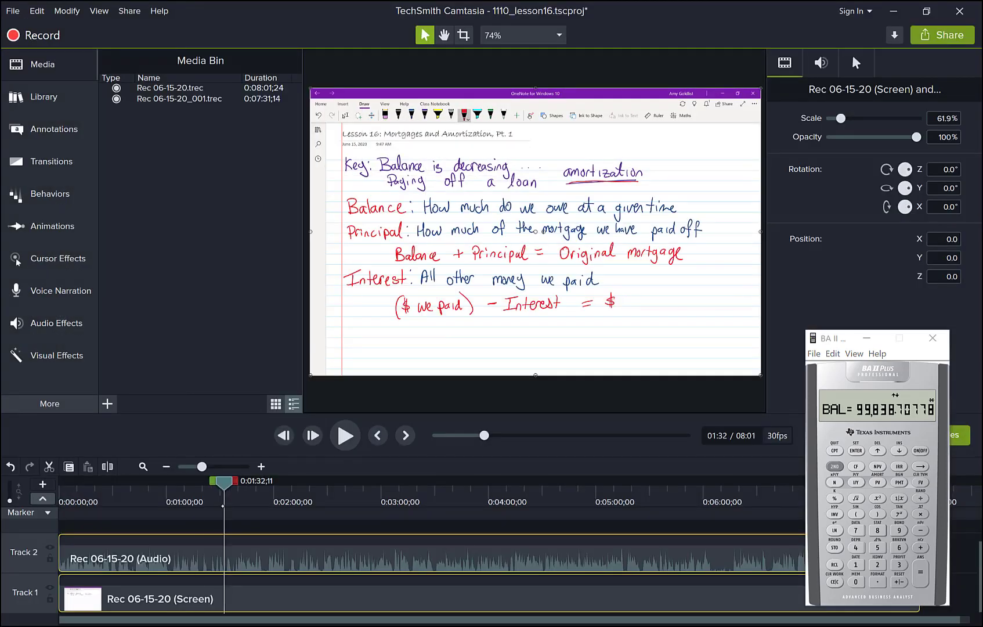
left_click(888, 12)
mouse_move(226, 500)
left_mouse_down()
mouse_move(228, 523)
mouse_move(285, 520)
mouse_move(302, 504)
left_mouse_up()
left_click_drag(291, 512, 346, 522)
mouse_move(367, 495)
left_mouse_down()
mouse_move(359, 506)
mouse_move(365, 495)
left_mouse_up()
left_click_drag(371, 494, 373, 514)
mouse_move(398, 493)
left_mouse_down()
mouse_move(391, 501)
mouse_move(398, 494)
mouse_move(416, 513)
left_mouse_up()
mouse_move(415, 506)
left_mouse_down()
mouse_move(431, 504)
mouse_move(436, 519)
left_mouse_up()
- Show PRN on the calculator and write PRN = -54.30 below the balance
left_click(899, 450)
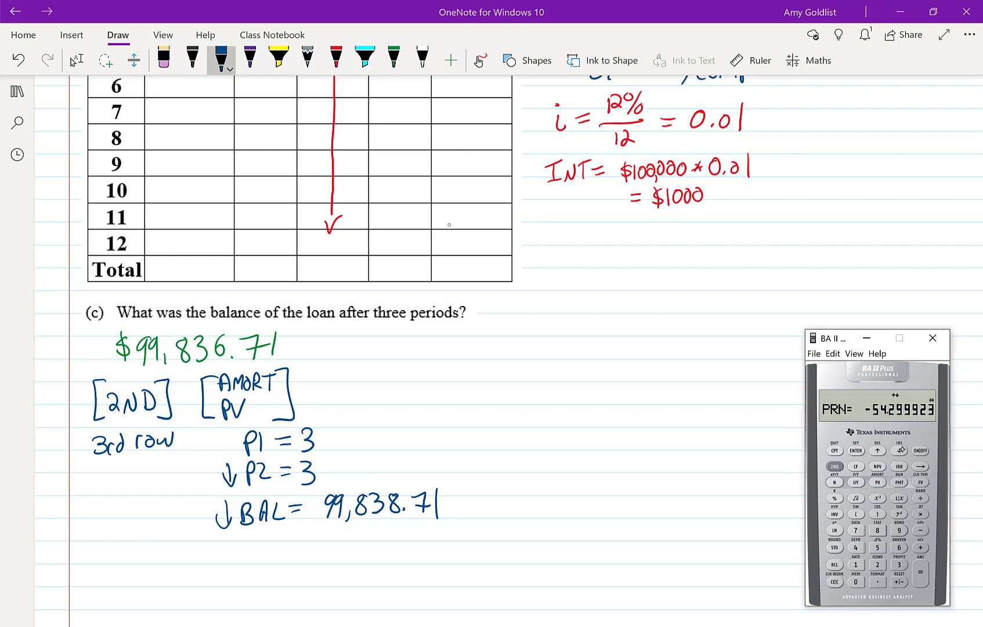
mouse_move(235, 535)
left_mouse_down()
mouse_move(237, 562)
mouse_move(239, 546)
left_mouse_up()
left_click_drag(253, 540, 263, 558)
mouse_move(271, 557)
left_mouse_down()
mouse_move(274, 537)
mouse_move(287, 532)
left_mouse_up()
left_click_drag(297, 540, 339, 545)
mouse_move(352, 535)
left_mouse_down()
mouse_move(343, 536)
mouse_move(342, 558)
mouse_move(365, 544)
left_mouse_up()
mouse_move(361, 532)
left_mouse_down()
mouse_move(362, 558)
mouse_move(394, 555)
mouse_move(377, 564)
mouse_move(411, 540)
left_mouse_up()
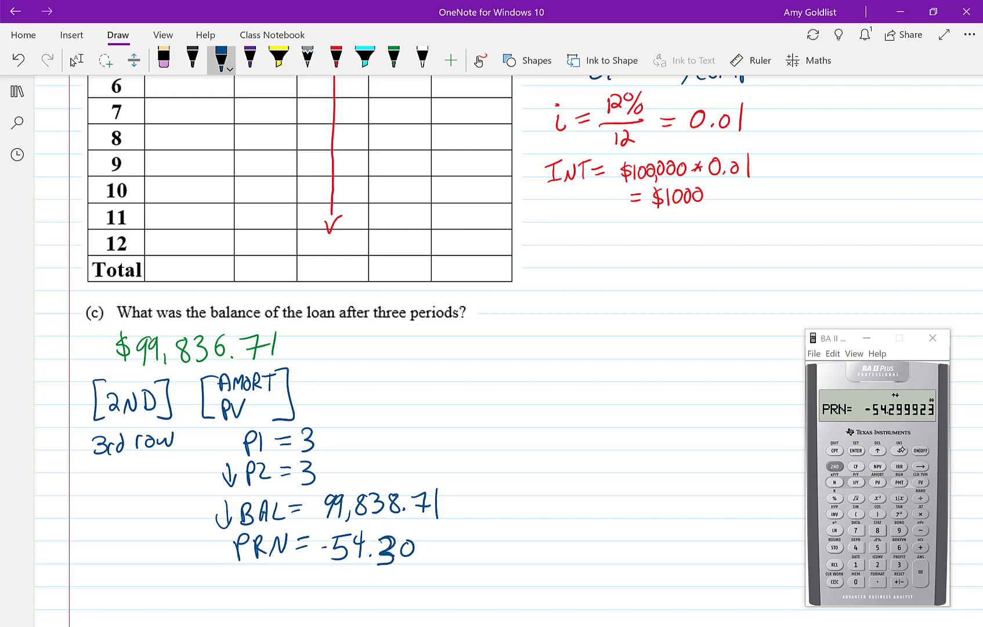
- Show INT on the calculator and write INT = -998.93 under the principal line
left_click(899, 450)
mouse_move(250, 591)
left_mouse_down()
mouse_move(264, 574)
mouse_move(289, 569)
left_mouse_up()
left_click_drag(280, 577, 279, 591)
left_click_drag(300, 577, 343, 578)
left_click_drag(363, 573, 365, 592)
left_click_drag(376, 570, 374, 592)
mouse_move(393, 570)
left_mouse_down()
mouse_move(390, 589)
mouse_move(401, 588)
left_mouse_up()
left_click_drag(418, 570, 416, 591)
left_click_drag(428, 572, 432, 597)
- Bracket the principal and interest lines in green and total them as -$1053.23
left_click(394, 58)
mouse_move(462, 538)
left_mouse_down()
mouse_move(497, 586)
mouse_move(471, 586)
left_mouse_up()
left_click_drag(545, 535, 530, 554)
mouse_move(540, 526)
left_mouse_down()
mouse_move(540, 558)
mouse_move(553, 557)
left_mouse_up()
mouse_move(563, 537)
left_mouse_down()
mouse_move(587, 528)
mouse_move(569, 554)
left_mouse_up()
left_click_drag(514, 546, 523, 543)
mouse_move(590, 527)
left_mouse_down()
mouse_move(597, 554)
mouse_move(642, 541)
left_mouse_up()
mouse_move(641, 520)
left_mouse_down()
mouse_move(650, 517)
mouse_move(647, 543)
left_mouse_up()
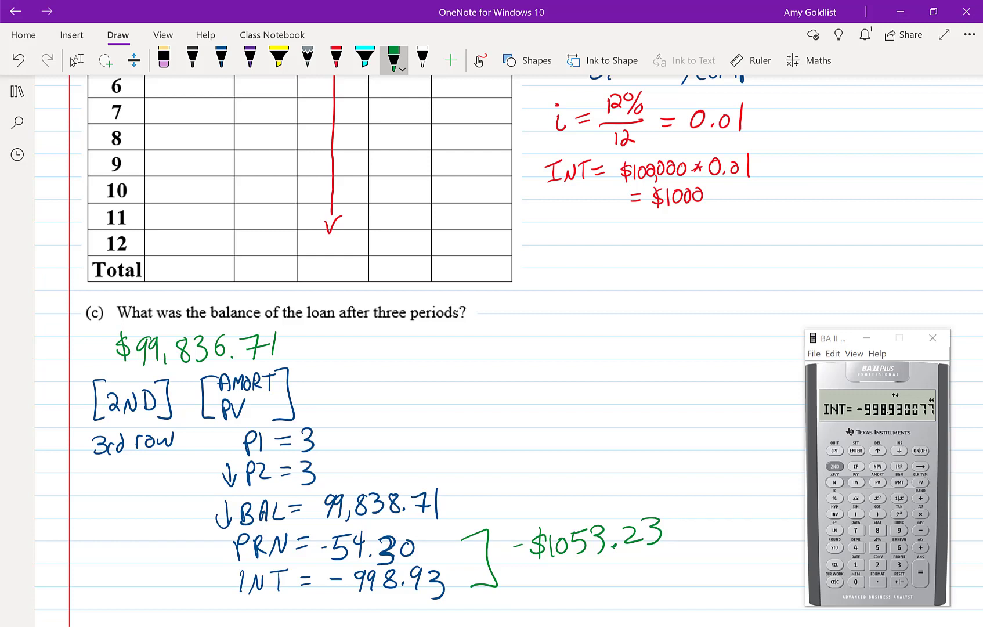
left_click(76, 60)
- Write $54.30 for question (d) and underline the -998.93 interest in green, then return to Excel
scroll(73, 62, "down", 3)
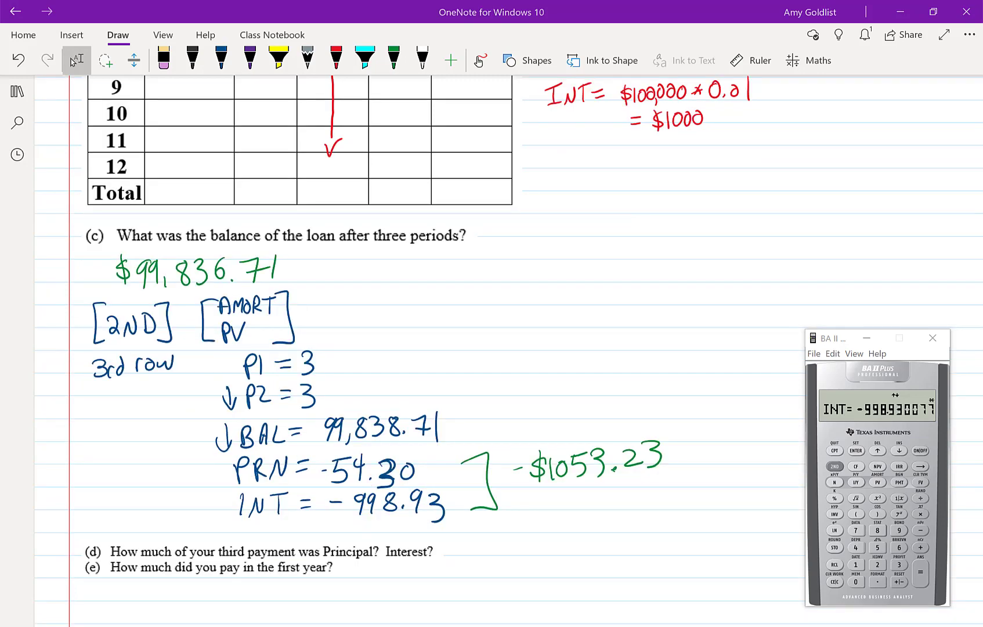
left_click(394, 58)
mouse_move(362, 546)
left_mouse_down()
mouse_move(530, 538)
mouse_move(539, 522)
mouse_move(487, 529)
left_mouse_up()
left_click(523, 538)
left_click_drag(360, 521, 451, 514)
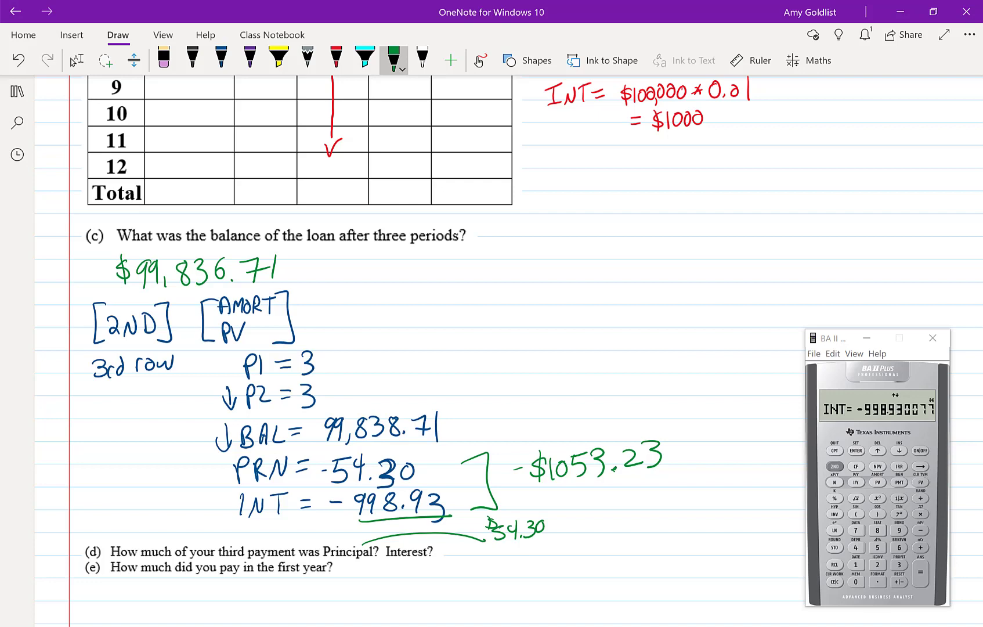
left_click(73, 61)
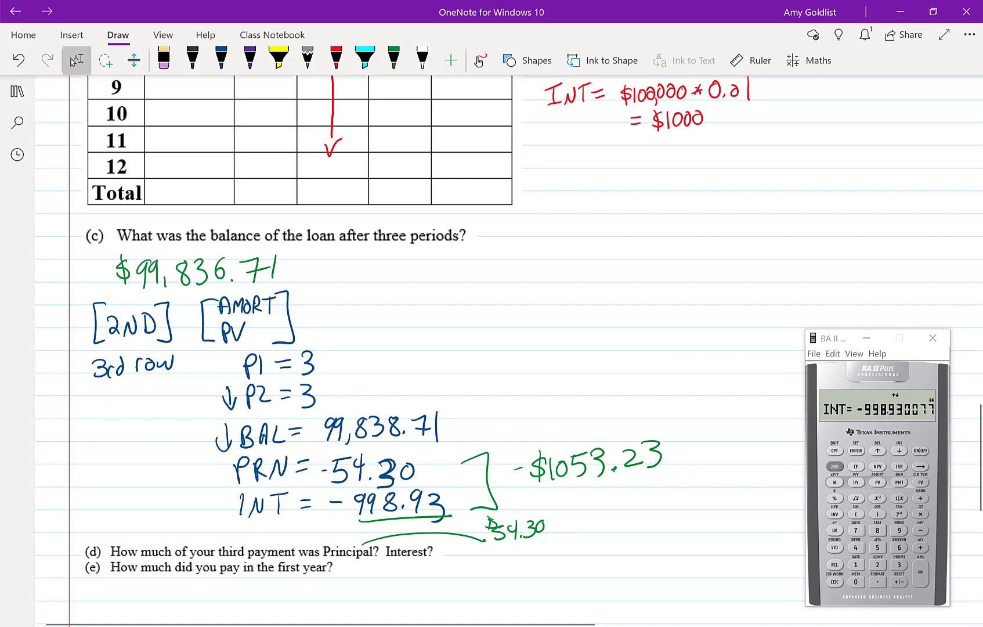
key("alt+Tab")
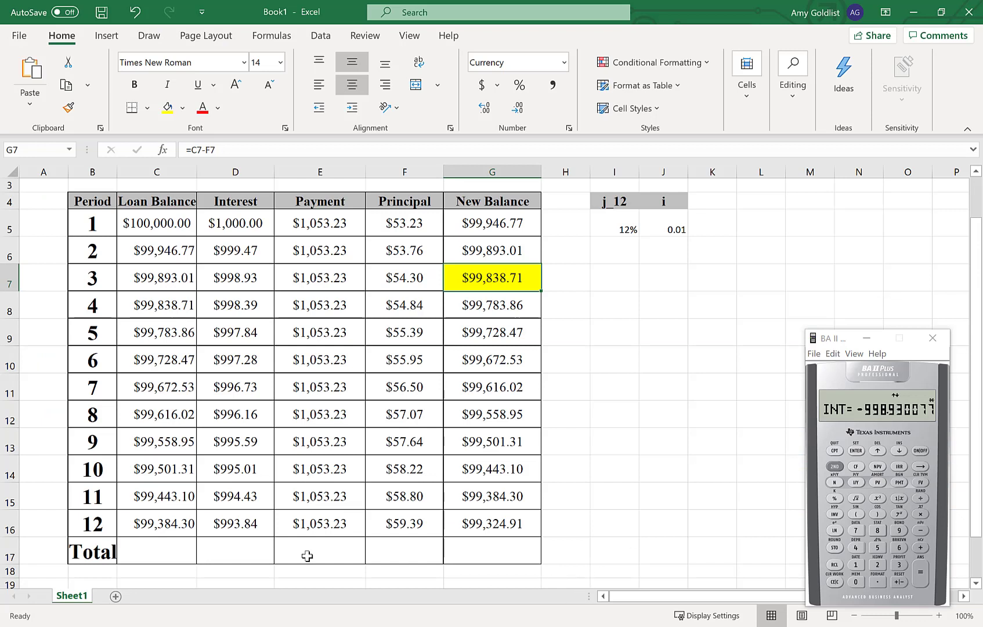
- Enter =SUM(D5:D16) in D17 and fill it into E17 and F17 ($11,963.67, $12,638.76, $675.09)
left_click(154, 554)
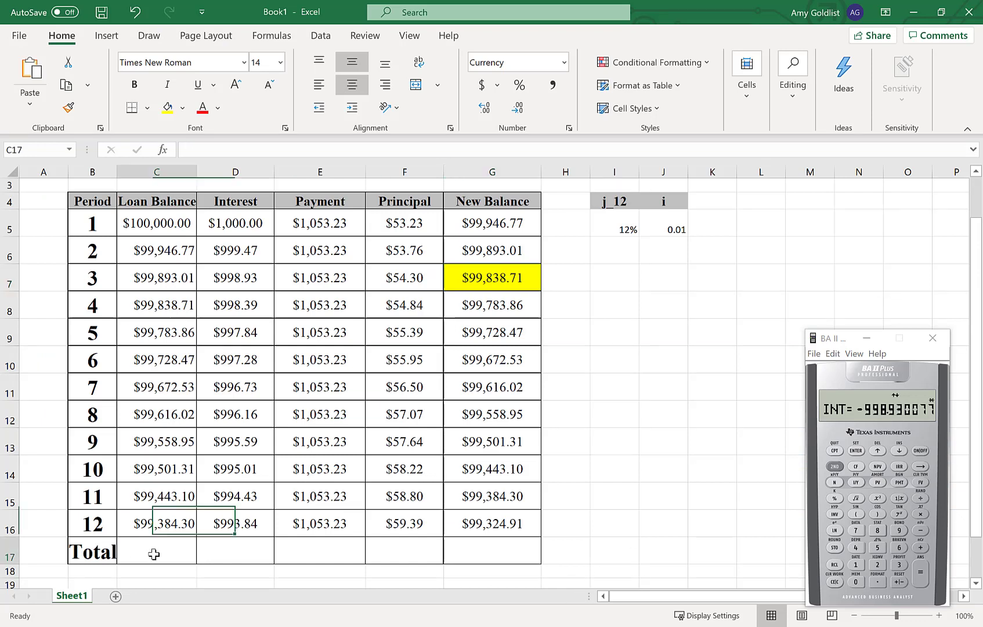
left_click(219, 552)
type("=sum")
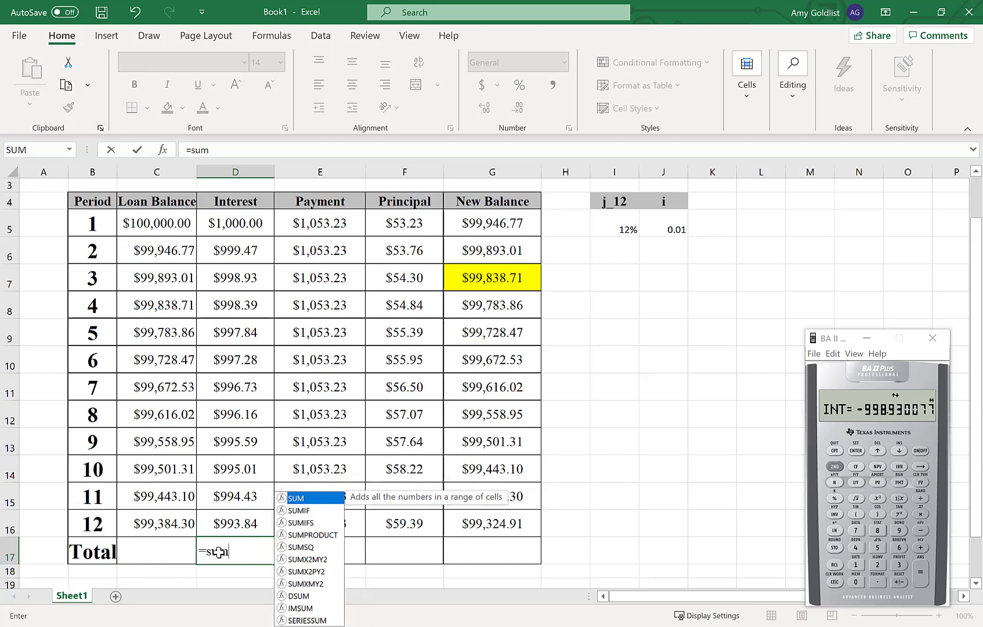
type("(")
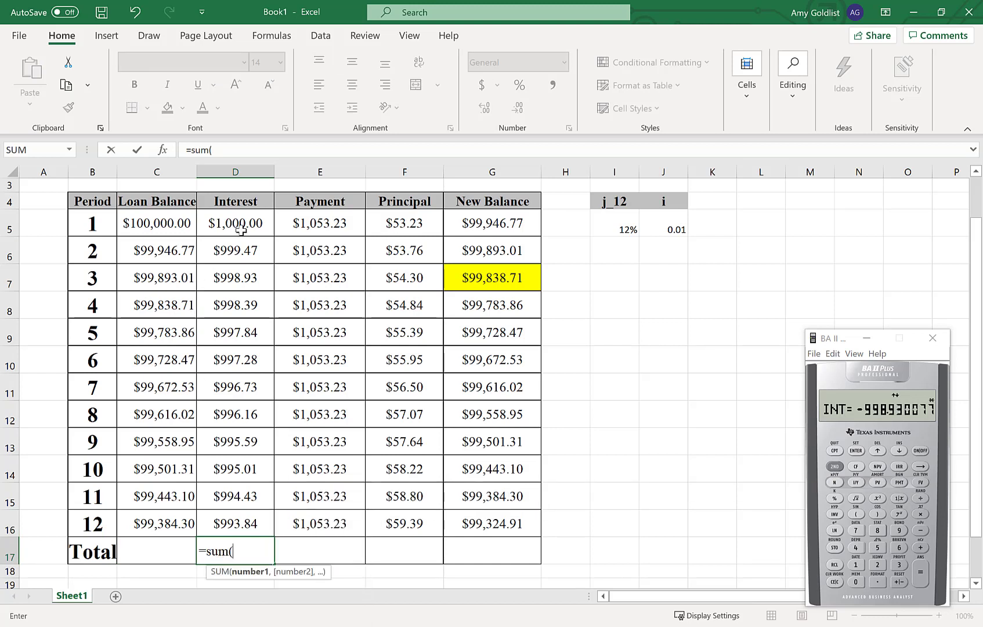
left_click_drag(236, 224, 239, 523)
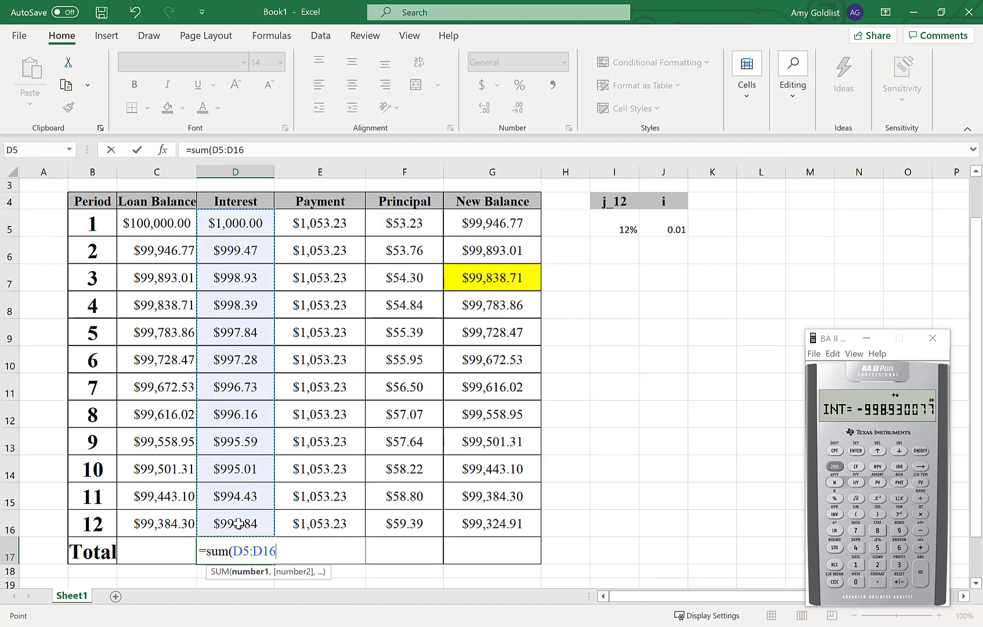
type(")")
key("Return")
left_click(238, 541)
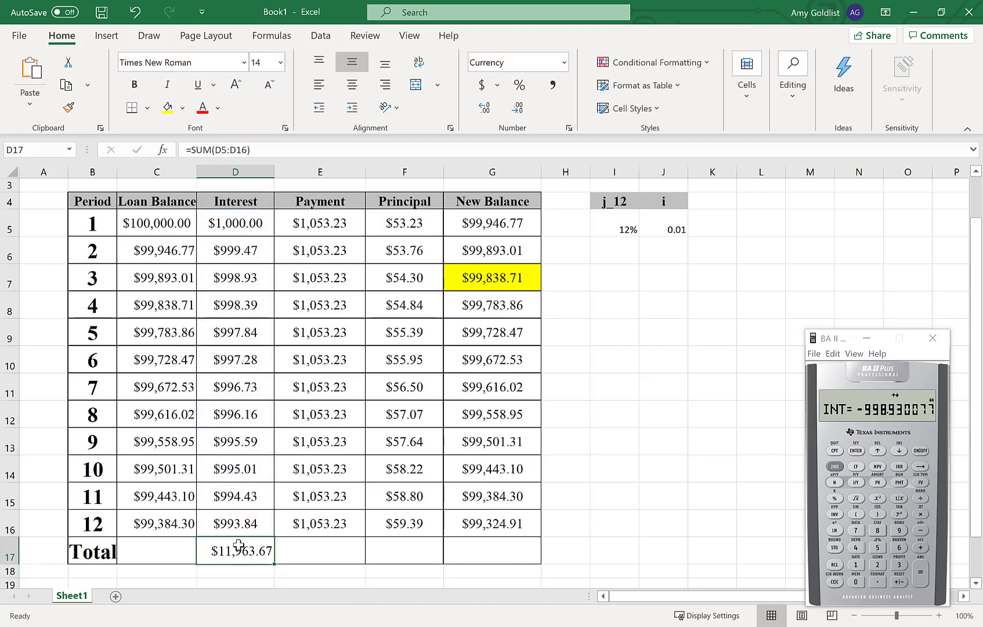
left_click_drag(273, 563, 340, 556)
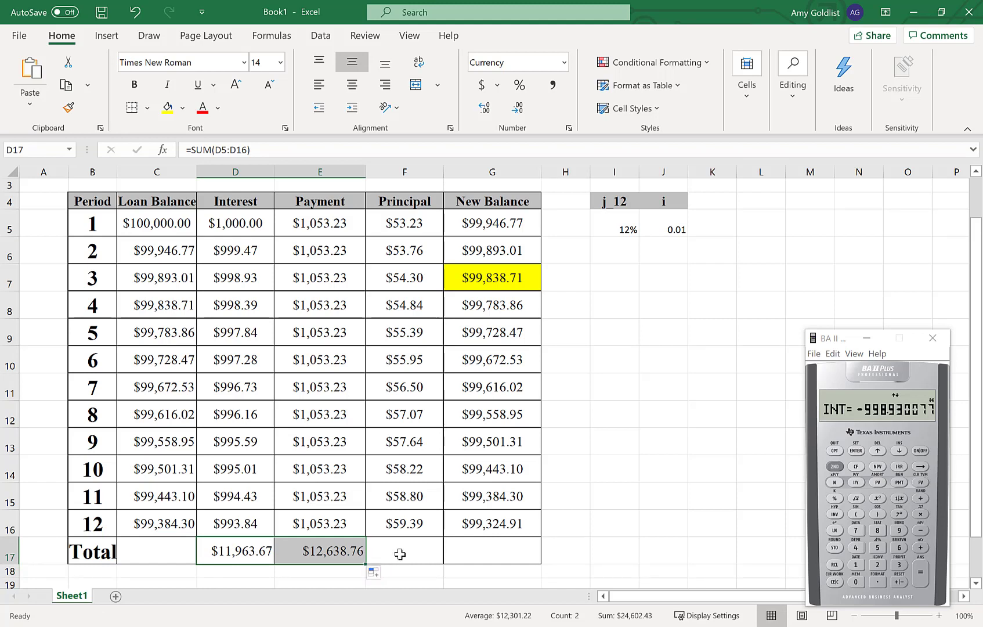
left_click_drag(366, 564, 429, 565)
- Make the whole Total row B17:G17 bold
left_click(483, 550)
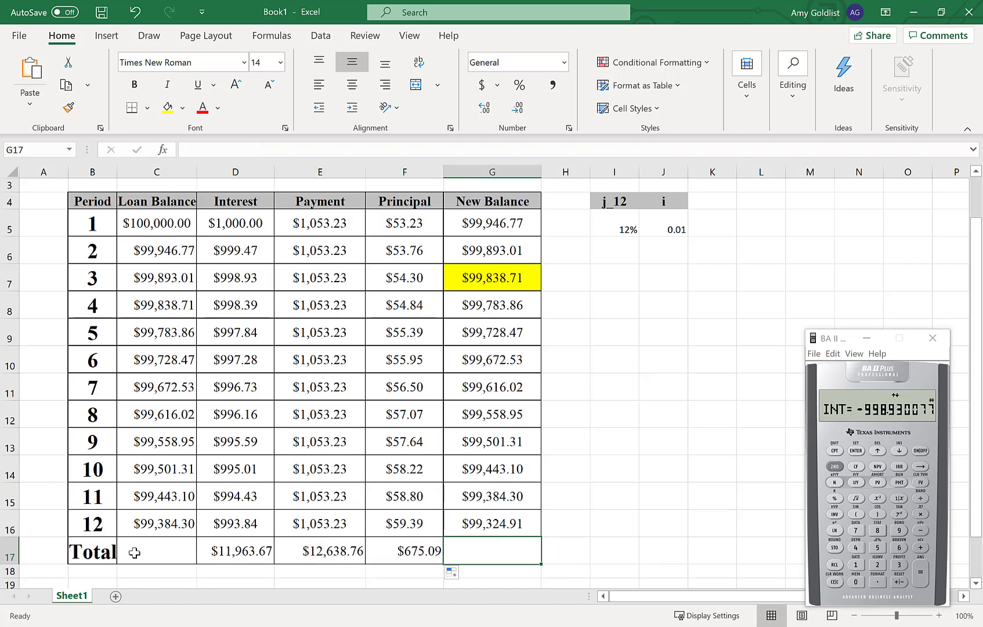
left_click(87, 545)
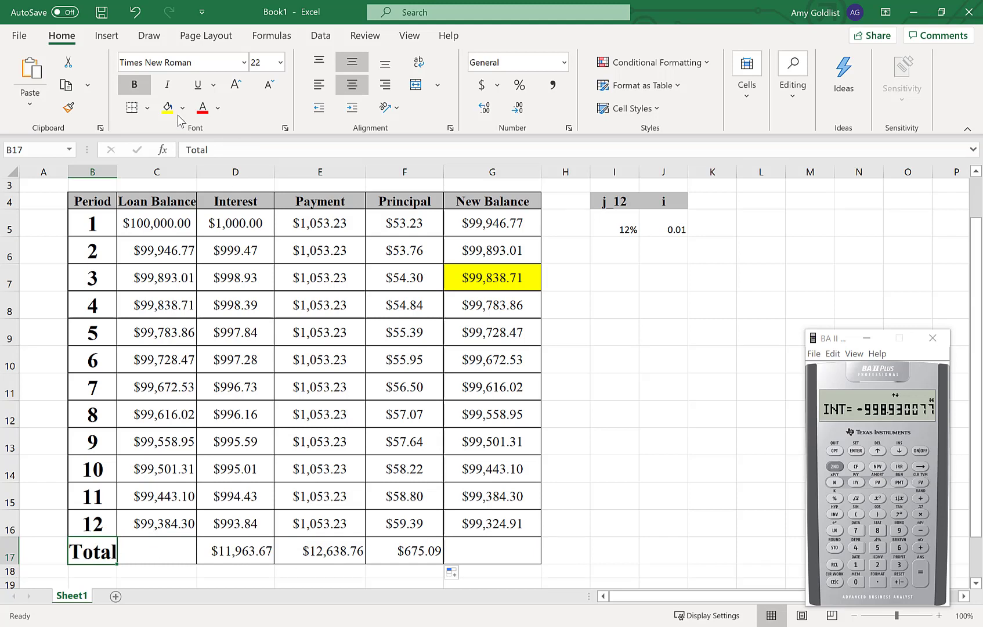
left_click(134, 84)
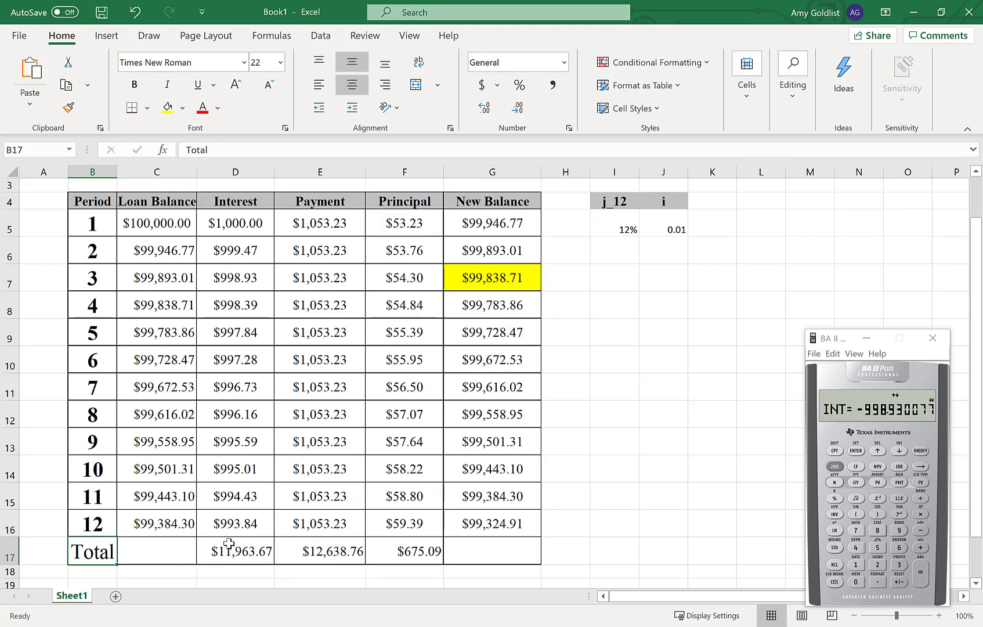
left_click_drag(86, 551, 536, 554)
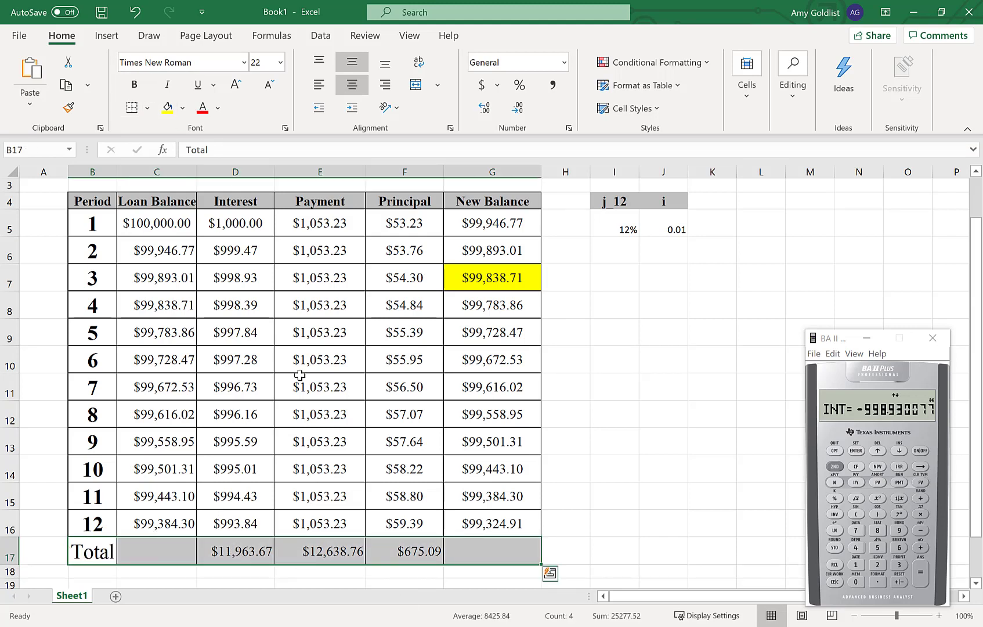
left_click(134, 84)
left_click(636, 360)
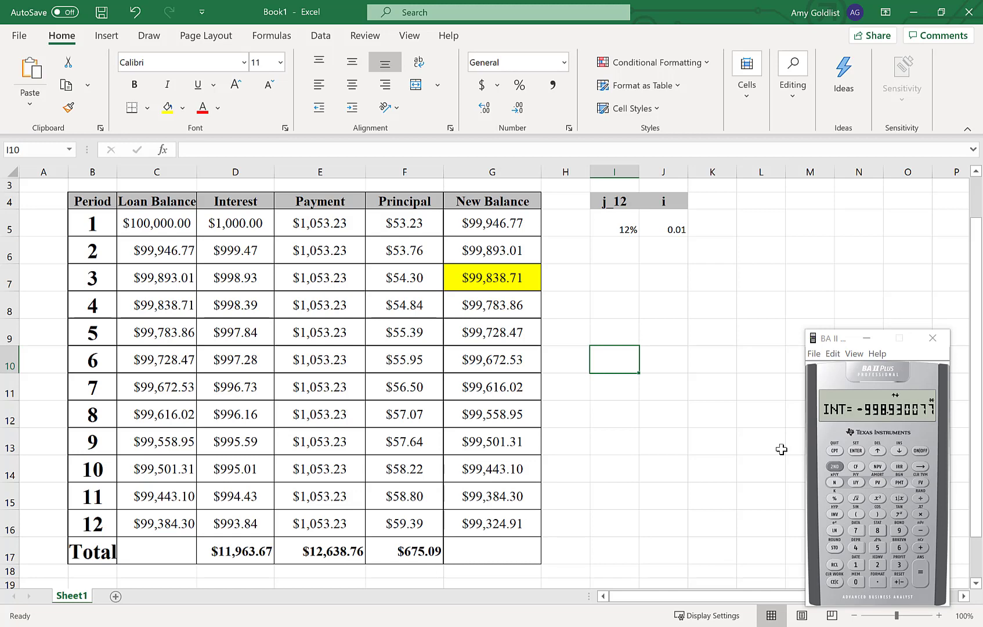
- Fill cell I10 yellow and highlight the final balance $99,324.91, undoing a stray stroke
left_click(168, 108)
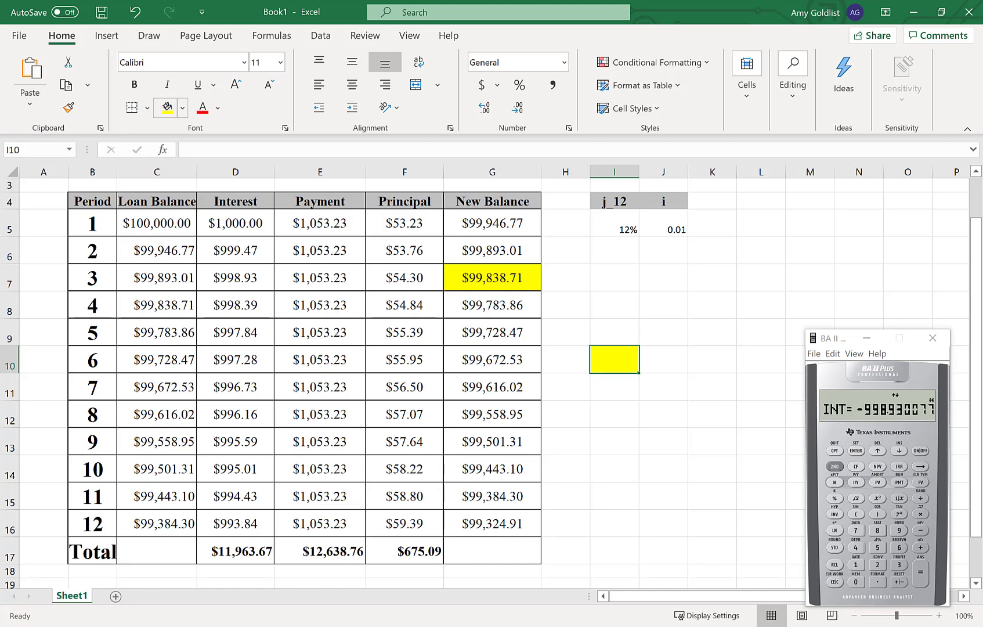
left_click_drag(453, 523, 546, 522)
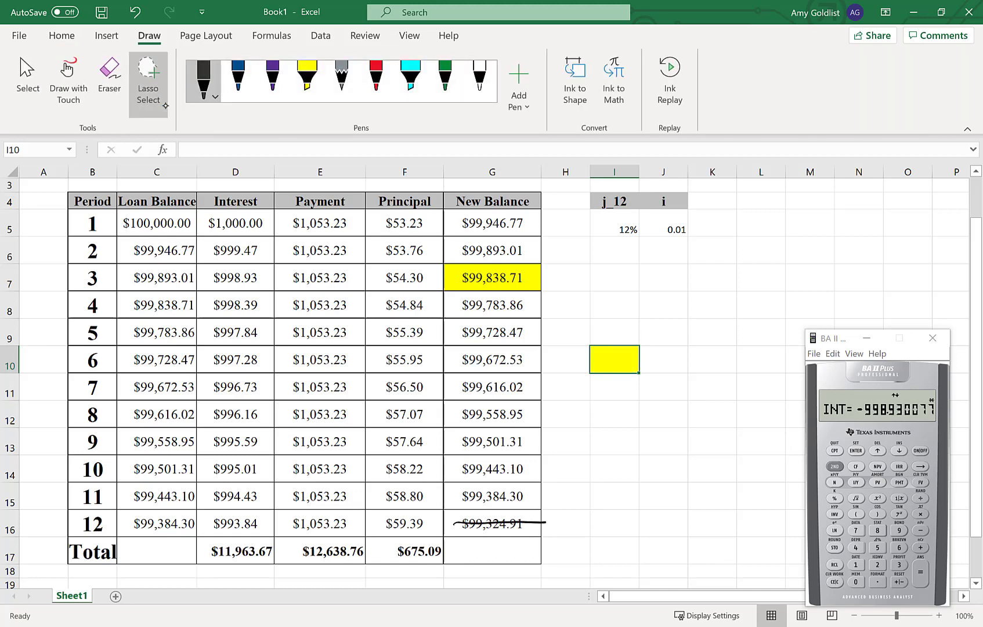
left_click_drag(455, 522, 551, 525)
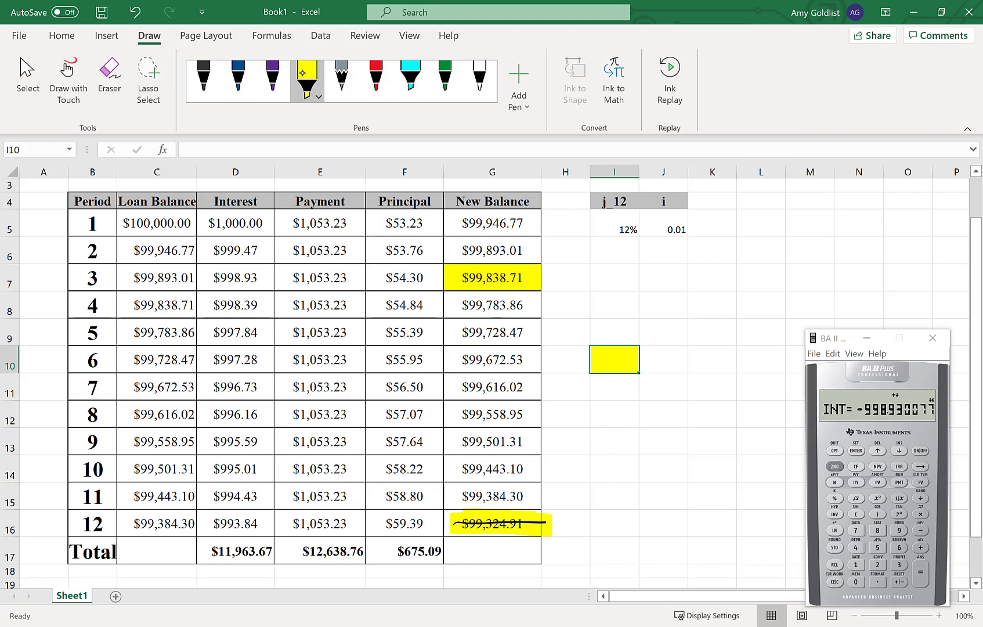
key("ctrl+z")
key("ctrl+z")
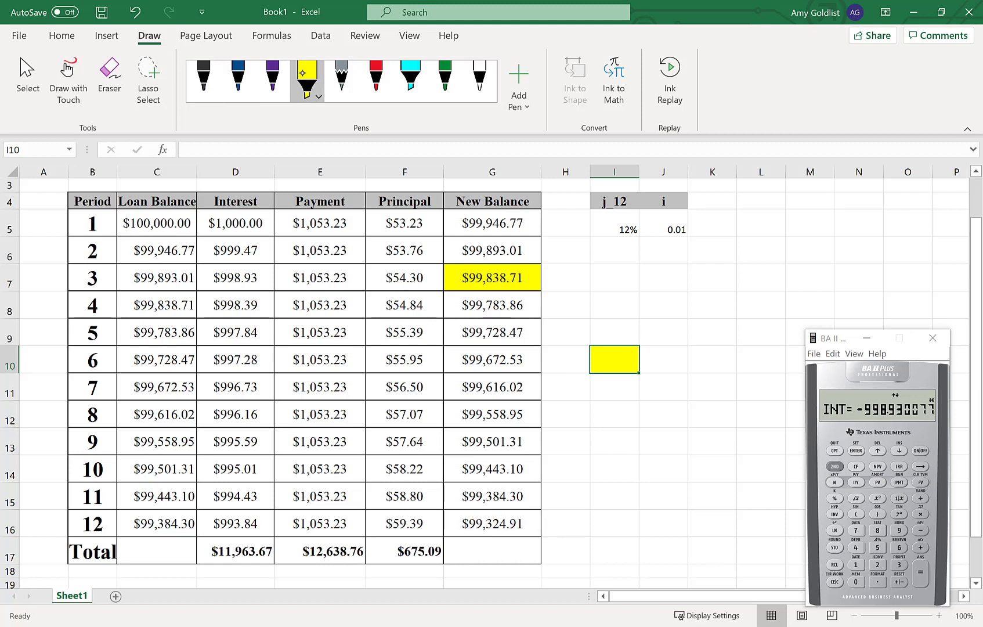
left_click_drag(446, 521, 566, 527)
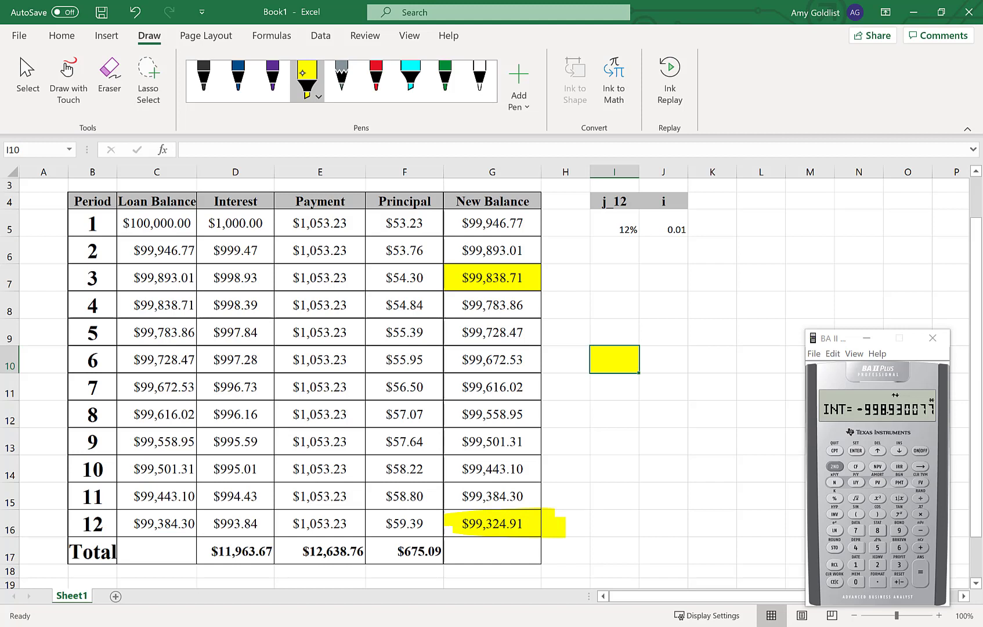
- Highlight the interest total $11,963.67 and principal total $675.09 in yellow
mouse_move(201, 548)
left_mouse_down()
mouse_move(279, 543)
mouse_move(261, 562)
left_mouse_up()
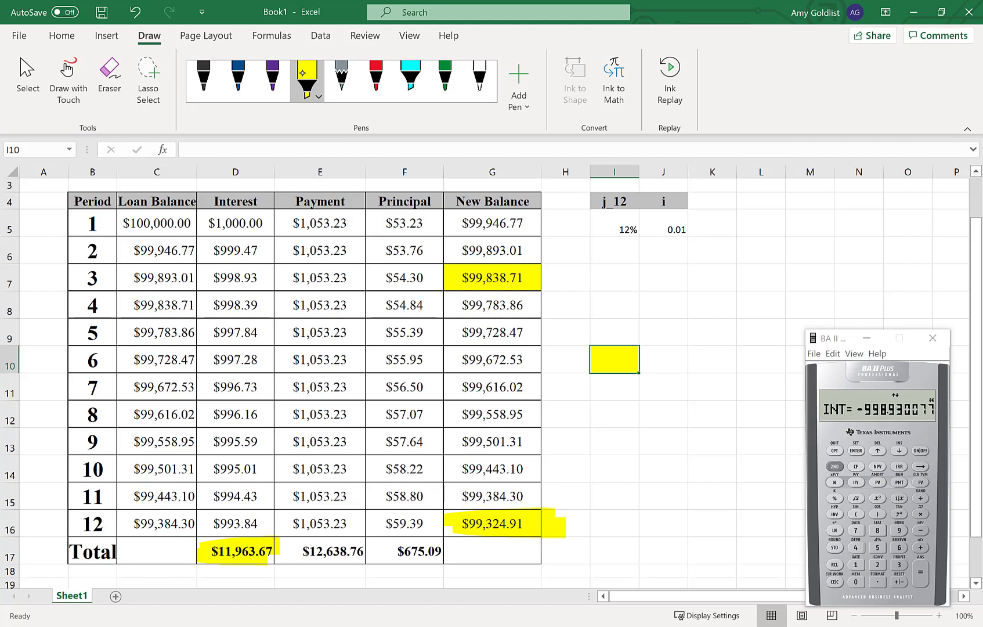
mouse_move(383, 542)
left_mouse_down()
mouse_move(452, 547)
mouse_move(467, 558)
left_mouse_up()
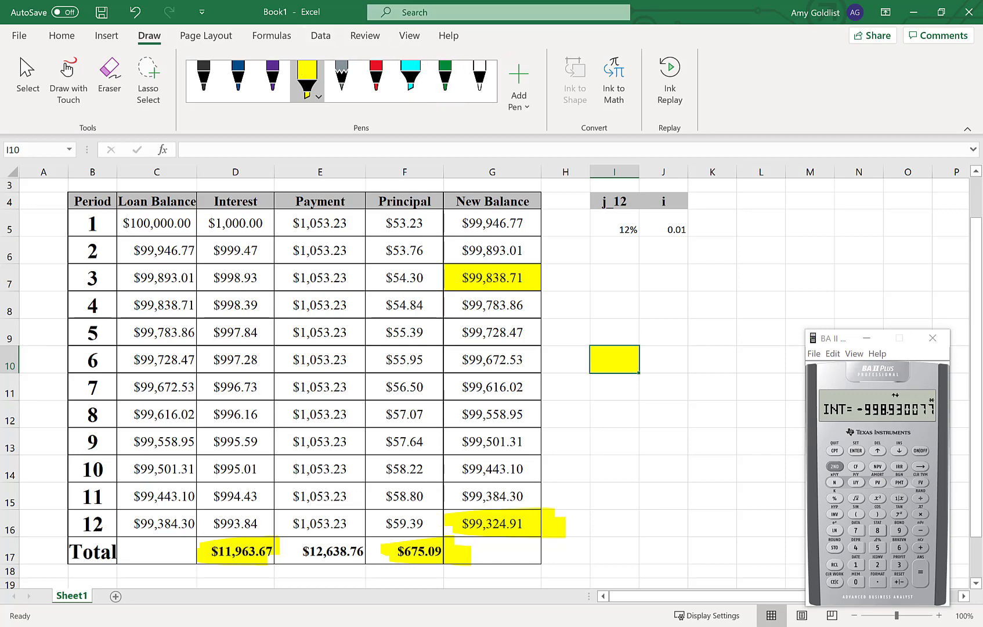
key("alt+Tab")
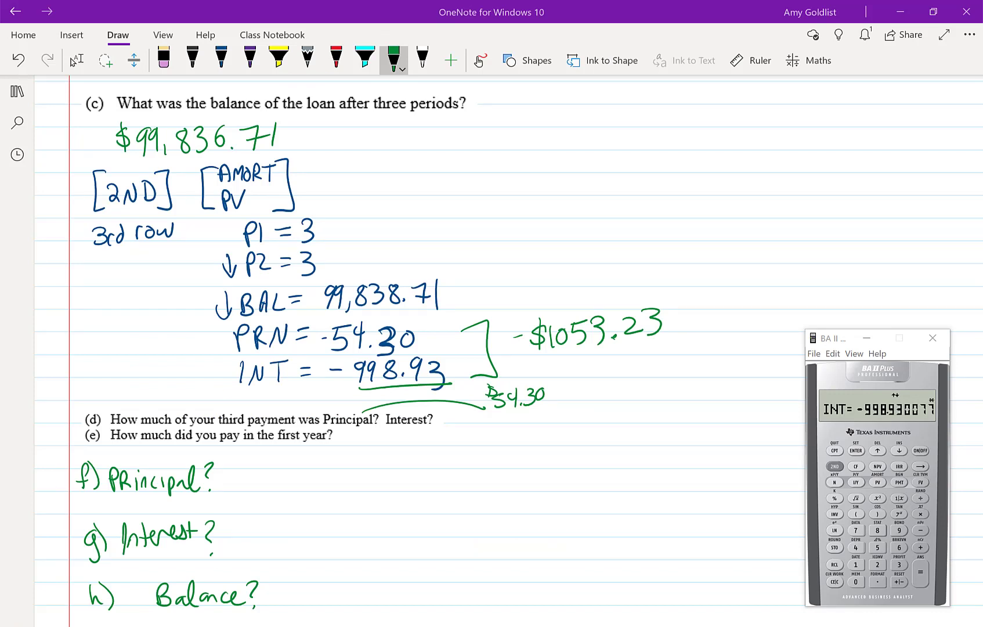
- In red ink, draw an arrow under question (e) and write 12 × $1053.23
left_click(336, 57)
left_click_drag(328, 454, 400, 452)
mouse_move(399, 443)
left_mouse_down()
mouse_move(390, 452)
mouse_move(413, 456)
left_mouse_up()
mouse_move(424, 435)
left_mouse_down()
mouse_move(424, 453)
mouse_move(431, 437)
left_mouse_up()
mouse_move(442, 434)
left_mouse_down()
mouse_move(450, 433)
mouse_move(438, 451)
mouse_move(457, 445)
mouse_move(452, 452)
left_mouse_up()
left_click_drag(465, 451, 479, 449)
mouse_move(479, 430)
left_mouse_down()
mouse_move(490, 436)
mouse_move(481, 452)
left_mouse_up()
- Multiply 12 by 1053.23 on the BA II Plus to get 12,638.76
left_click(855, 564)
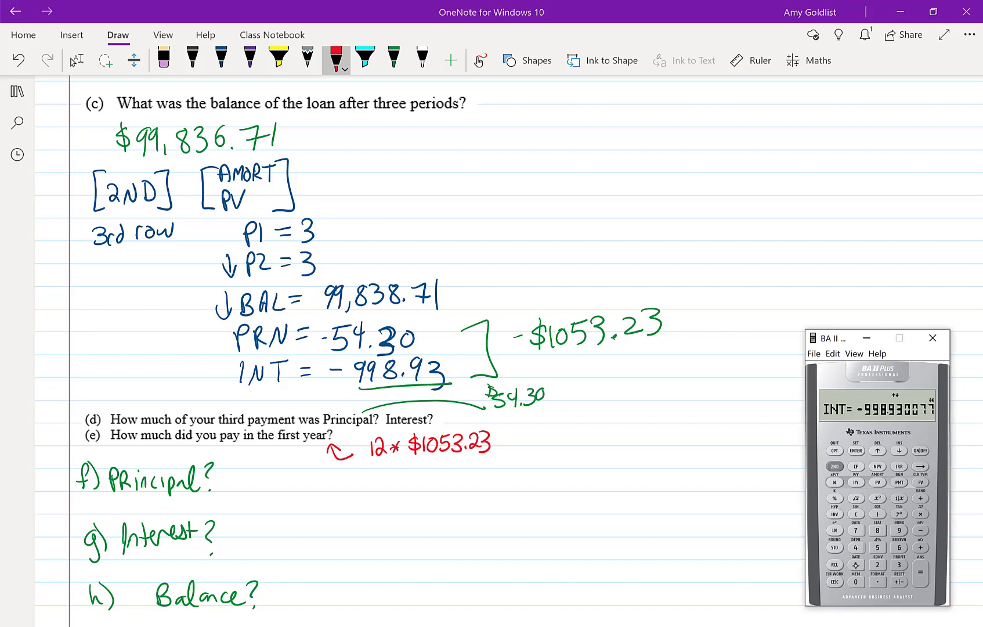
left_click(876, 564)
left_click(835, 581)
left_click(835, 582)
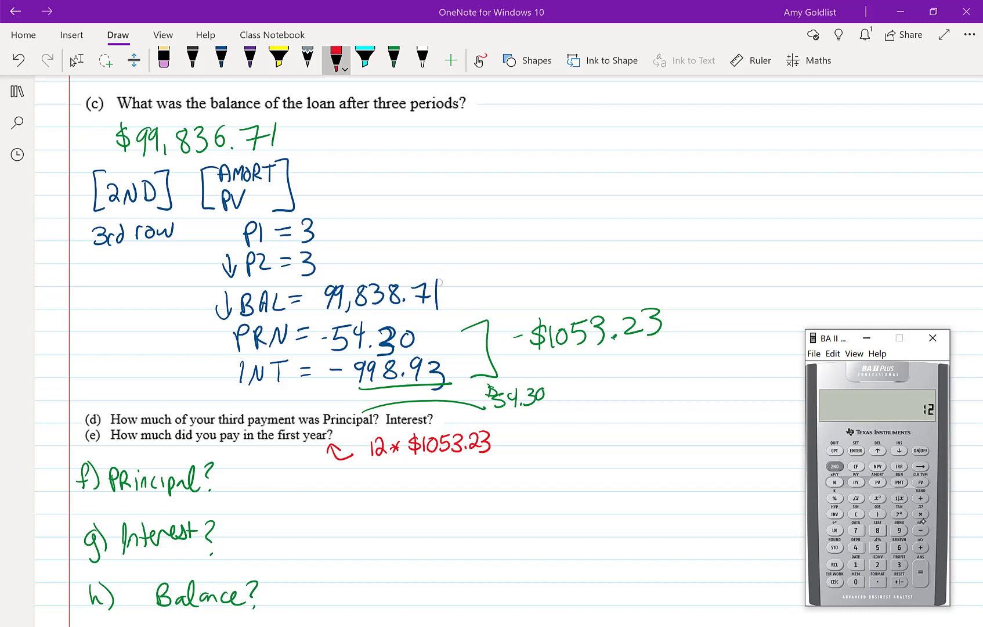
left_click(855, 563)
left_click(856, 582)
left_click(876, 547)
left_click(899, 563)
left_click(877, 581)
left_click(876, 564)
left_click(899, 564)
left_click(921, 576)
- Write the first-year total = $12,638.76 after the calculation
left_click_drag(509, 443, 520, 442)
left_click_drag(509, 449, 532, 454)
mouse_move(540, 433)
left_mouse_down()
mouse_move(538, 458)
mouse_move(551, 454)
left_mouse_up()
mouse_move(556, 441)
left_mouse_down()
mouse_move(575, 458)
mouse_move(587, 446)
left_mouse_up()
left_click_drag(602, 431, 603, 449)
mouse_move(628, 431)
left_mouse_down()
mouse_move(621, 441)
mouse_move(628, 430)
left_mouse_up()
mouse_move(647, 433)
left_mouse_down()
mouse_move(659, 430)
mouse_move(654, 448)
left_mouse_up()
left_click_drag(674, 429, 671, 438)
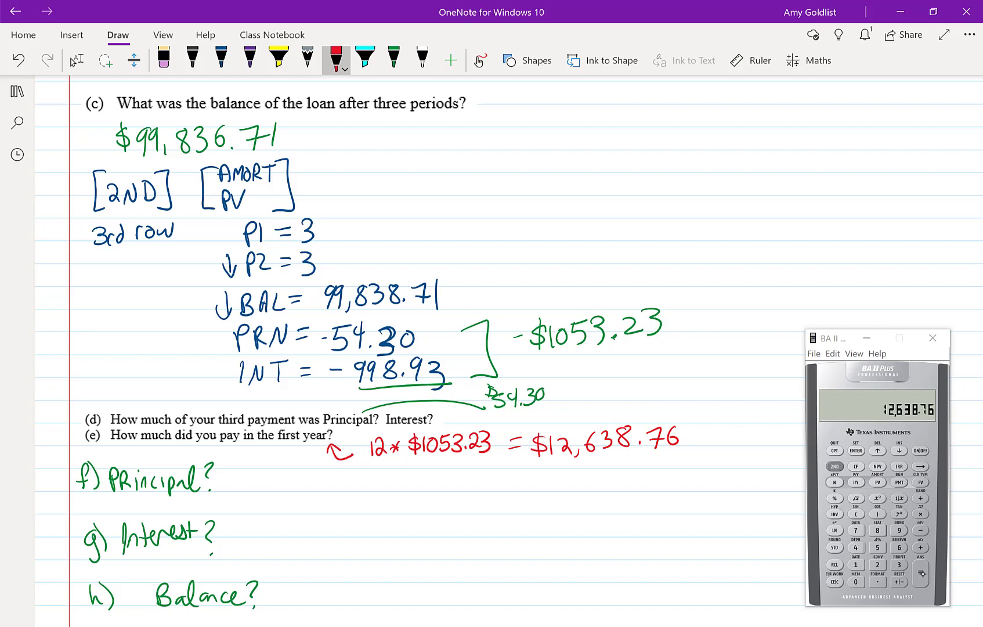
- Open the calculator's AMORT worksheet and scroll down to questions f to h
left_click(836, 465)
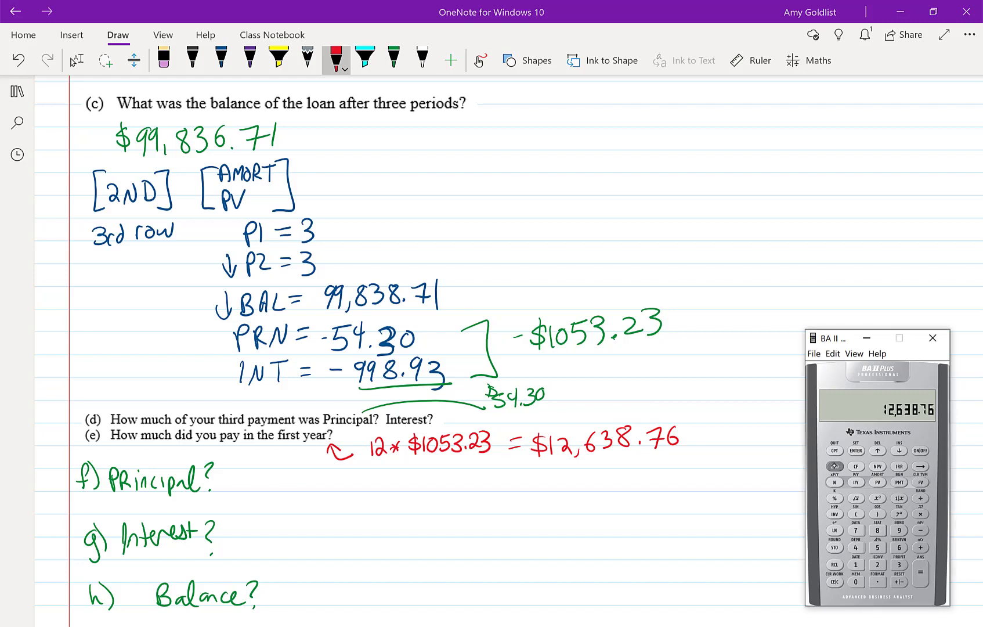
left_click(877, 482)
left_click(74, 61)
scroll(406, 348, "down", 3)
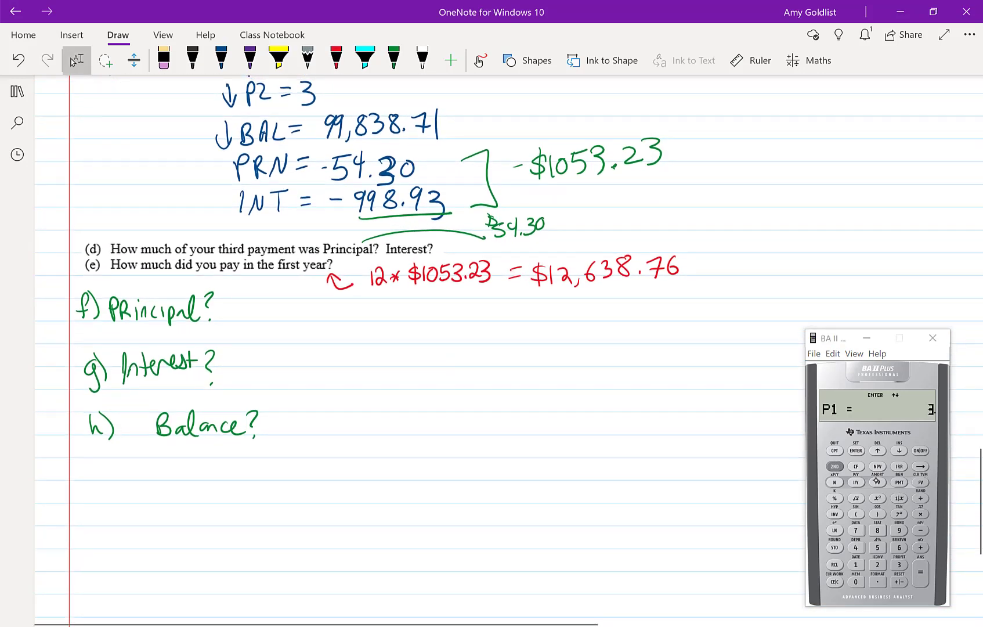
- Write 'first year' and P1 = 1 in red below the questions
left_click(336, 58)
mouse_move(113, 468)
left_mouse_down()
mouse_move(106, 499)
mouse_move(133, 481)
left_mouse_up()
mouse_move(150, 482)
left_mouse_down()
mouse_move(137, 493)
mouse_move(162, 493)
left_mouse_up()
left_click_drag(155, 482, 163, 482)
mouse_move(178, 476)
left_mouse_down()
mouse_move(187, 476)
mouse_move(180, 503)
left_mouse_up()
mouse_move(202, 477)
left_mouse_down()
mouse_move(204, 489)
mouse_move(220, 486)
left_mouse_up()
left_click_drag(226, 487, 234, 472)
mouse_move(294, 464)
left_mouse_down()
mouse_move(295, 491)
mouse_move(297, 482)
left_mouse_up()
mouse_move(311, 461)
left_mouse_down()
mouse_move(311, 489)
mouse_move(341, 470)
left_mouse_up()
left_click_drag(328, 481, 362, 487)
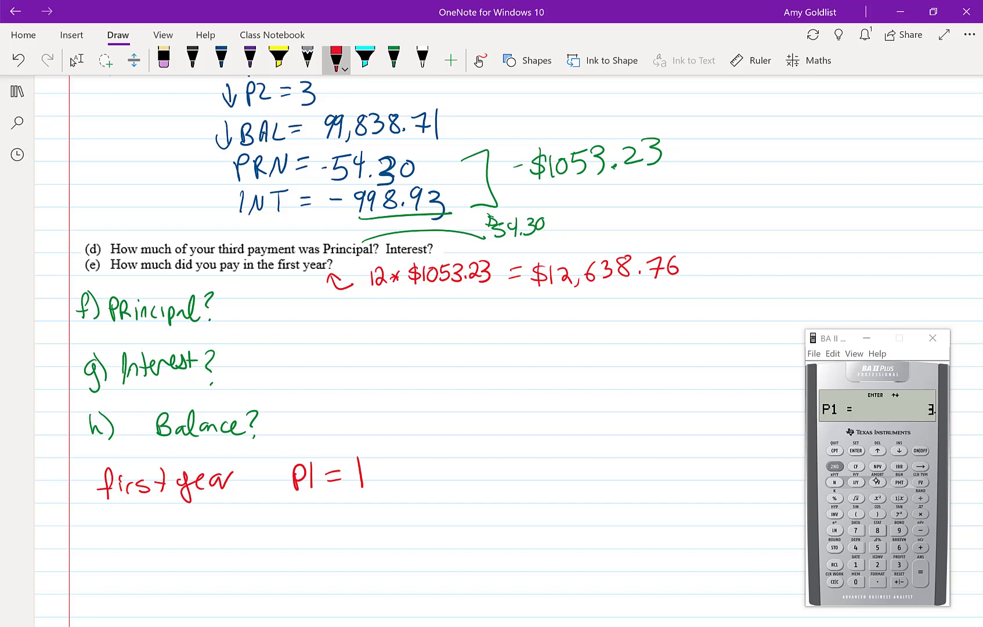
- Set AMORT P1 to 1 and P2 to 12 on the calculator
left_click(855, 564)
left_click(856, 451)
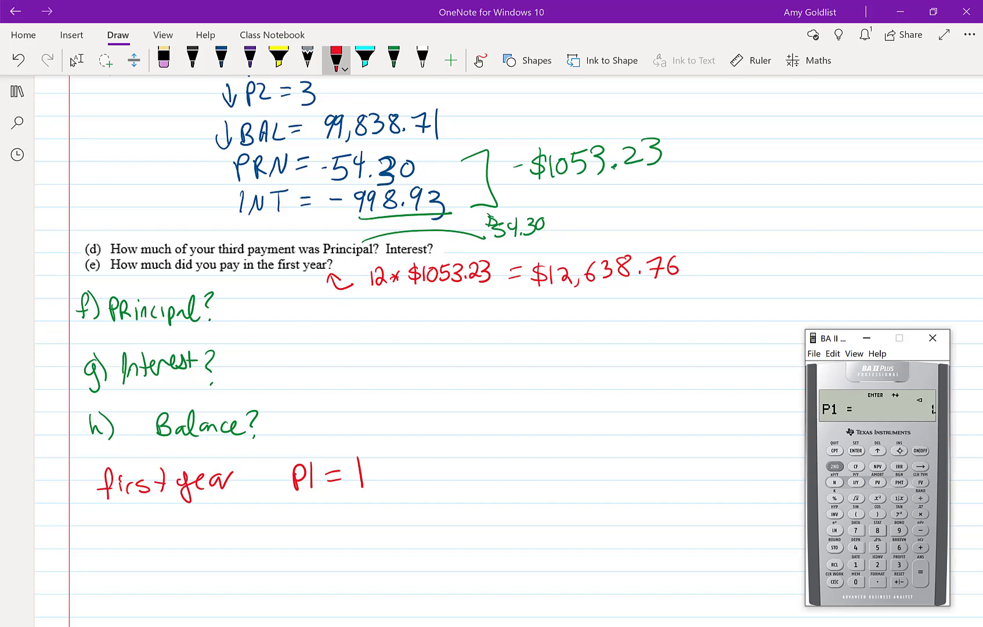
left_click(899, 451)
left_click(856, 564)
left_click(877, 564)
left_click(857, 450)
- Write P2 = 12 and bracket both lines, labelling them one year
left_click_drag(302, 520, 307, 500)
left_click_drag(316, 502, 333, 518)
left_click_drag(337, 503, 352, 503)
left_click_drag(337, 511, 362, 518)
left_click_drag(385, 503, 387, 519)
mouse_move(442, 461)
left_mouse_down()
mouse_move(458, 465)
mouse_move(453, 521)
left_mouse_up()
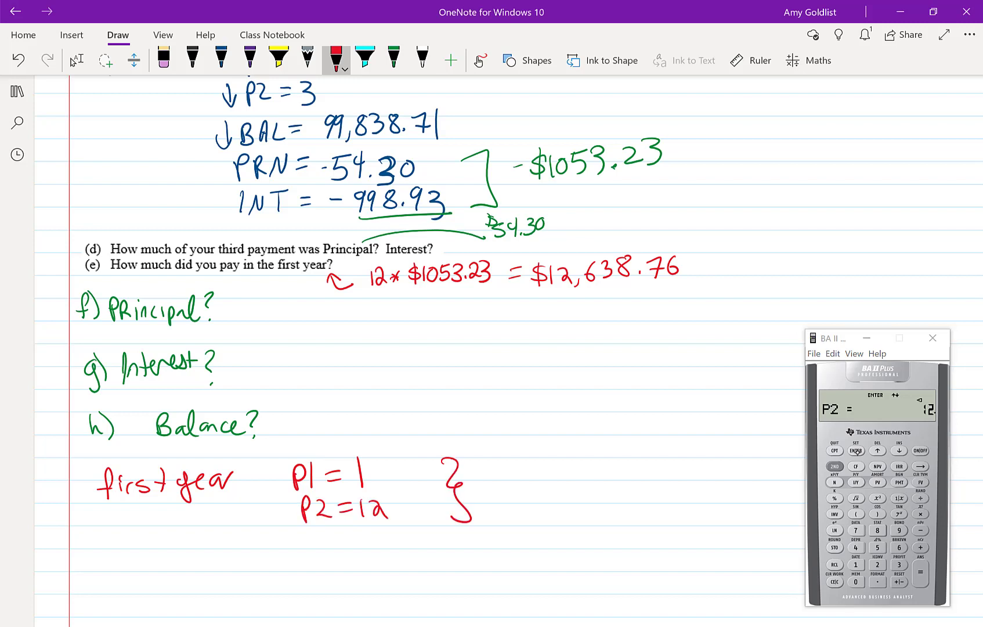
mouse_move(495, 487)
left_mouse_down()
mouse_move(500, 497)
mouse_move(535, 493)
mouse_move(545, 511)
mouse_move(580, 479)
left_mouse_up()
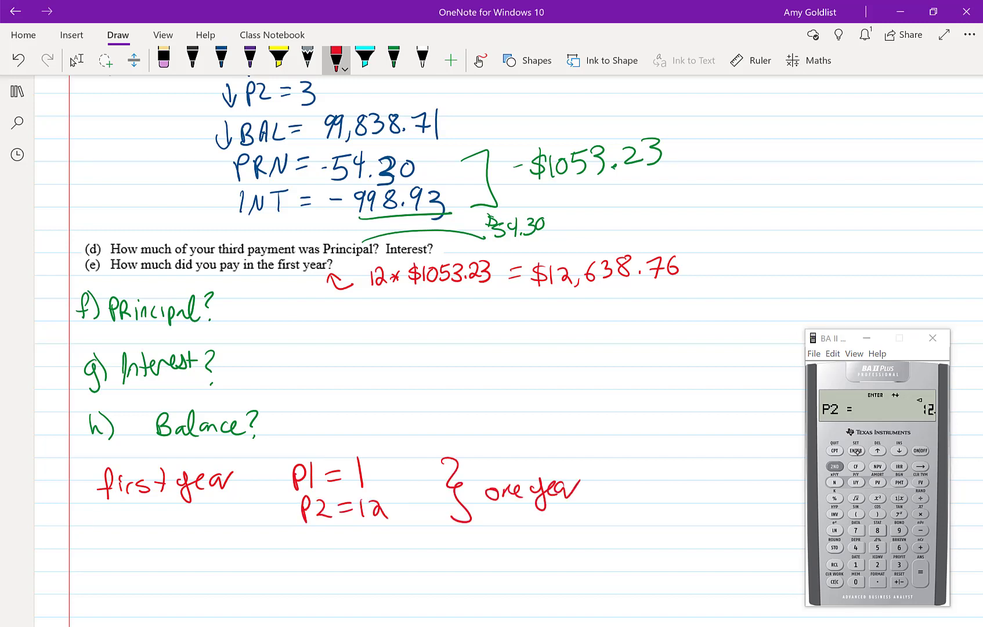
- Read the balance and write $99,324.91 beside Balance?
left_click(899, 450)
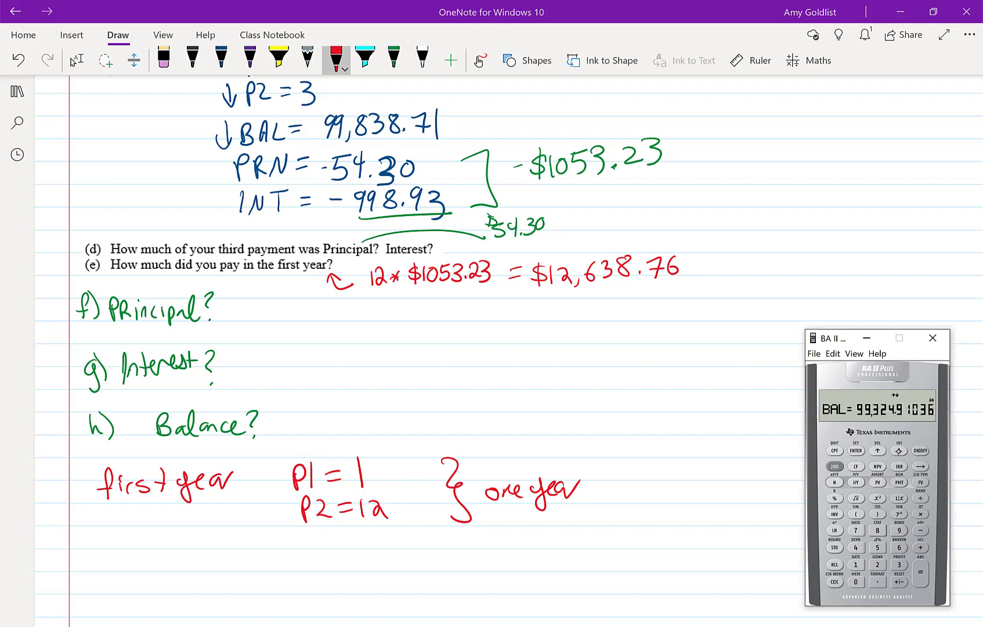
mouse_move(326, 411)
left_mouse_down()
mouse_move(309, 426)
mouse_move(318, 433)
left_mouse_up()
left_click_drag(341, 415, 336, 436)
left_click_drag(355, 415, 359, 439)
left_click_drag(372, 416, 370, 436)
mouse_move(389, 415)
left_mouse_down()
mouse_move(400, 430)
mouse_move(439, 418)
mouse_move(437, 434)
left_mouse_up()
left_click_drag(451, 409, 450, 436)
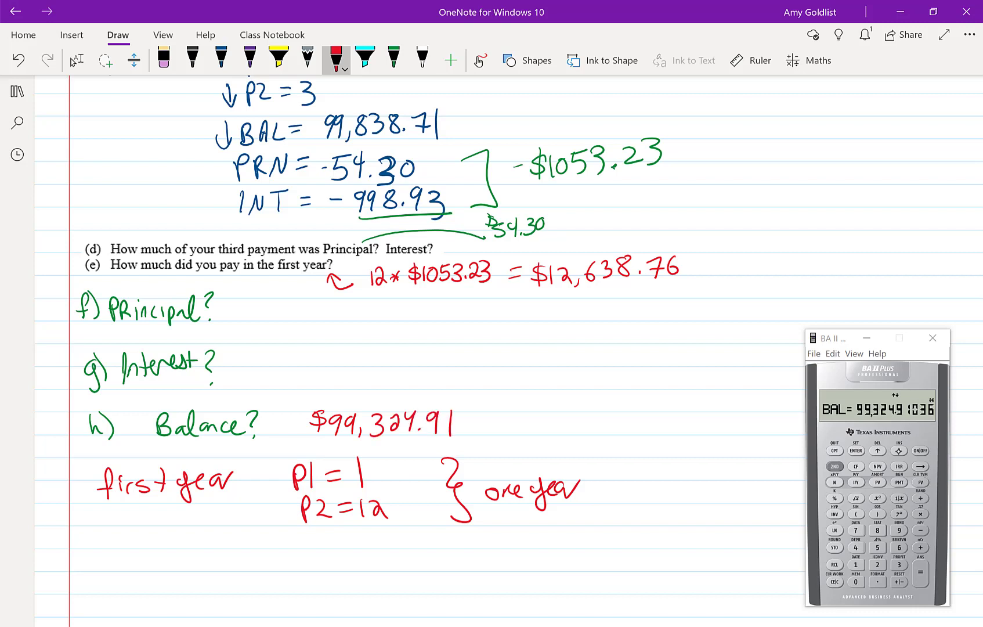
- Step to the first-year interest and write $11,963.67 beside Interest?
left_click(898, 451)
left_click(898, 450)
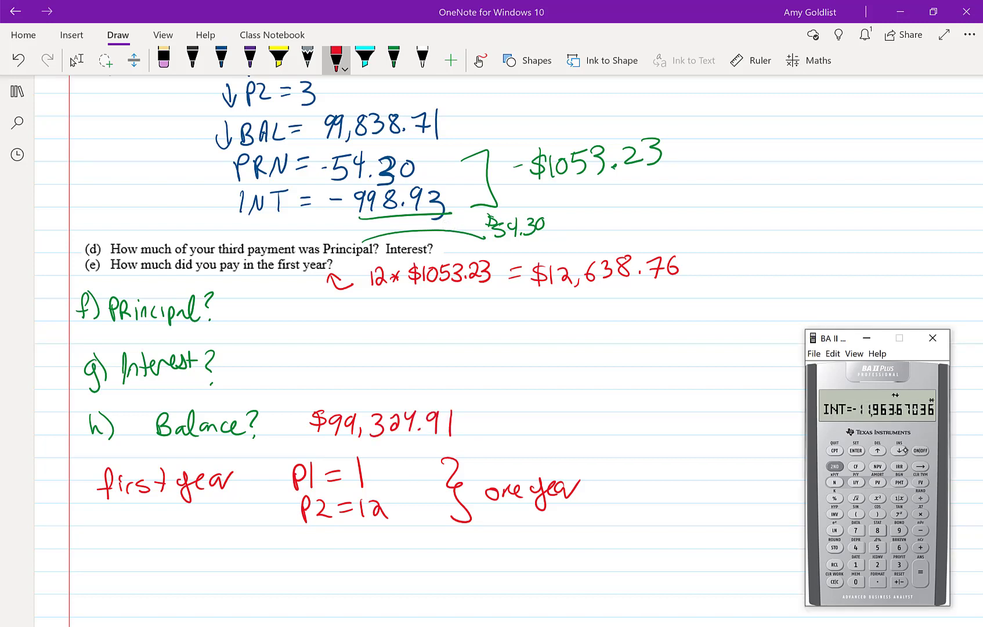
mouse_move(313, 356)
left_mouse_down()
mouse_move(301, 372)
mouse_move(310, 379)
left_mouse_up()
left_click_drag(323, 350, 329, 377)
mouse_move(346, 365)
left_mouse_down()
mouse_move(342, 379)
mouse_move(378, 365)
mouse_move(414, 377)
left_mouse_up()
mouse_move(436, 360)
left_mouse_down()
mouse_move(431, 370)
mouse_move(455, 380)
mouse_move(467, 368)
left_mouse_up()
left_click(899, 450)
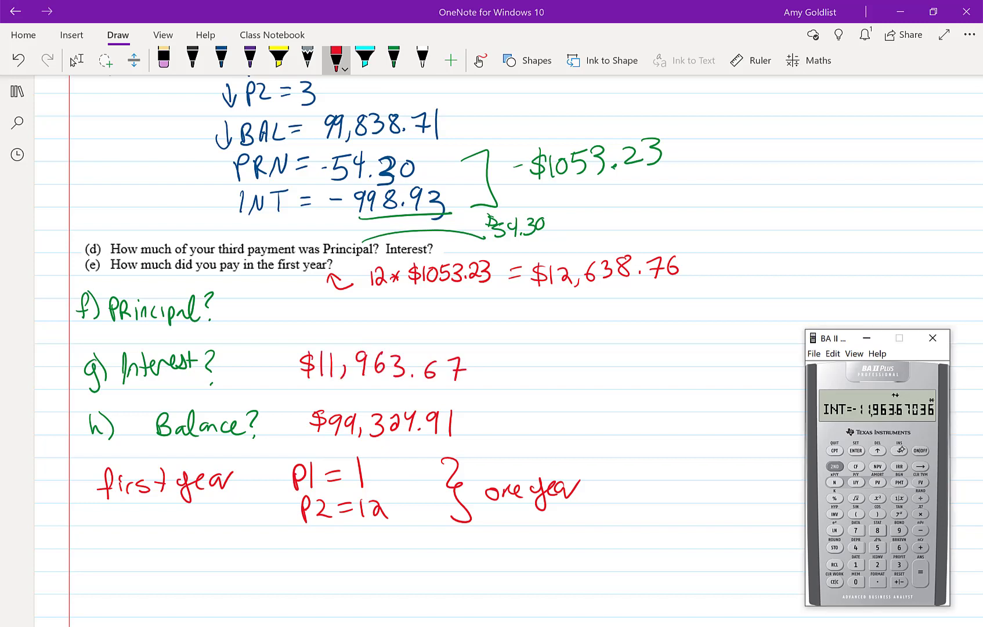
- Read the first-year principal and write $675.09 beside Principal?
left_click(878, 451)
left_click(877, 450)
mouse_move(328, 308)
left_mouse_down()
mouse_move(315, 322)
mouse_move(337, 322)
left_mouse_up()
mouse_move(351, 304)
left_mouse_down()
mouse_move(365, 306)
mouse_move(360, 325)
left_mouse_up()
mouse_move(374, 309)
left_mouse_down()
mouse_move(383, 301)
mouse_move(374, 322)
mouse_move(410, 305)
left_mouse_up()
left_click(395, 317)
left_click_drag(434, 300, 431, 326)
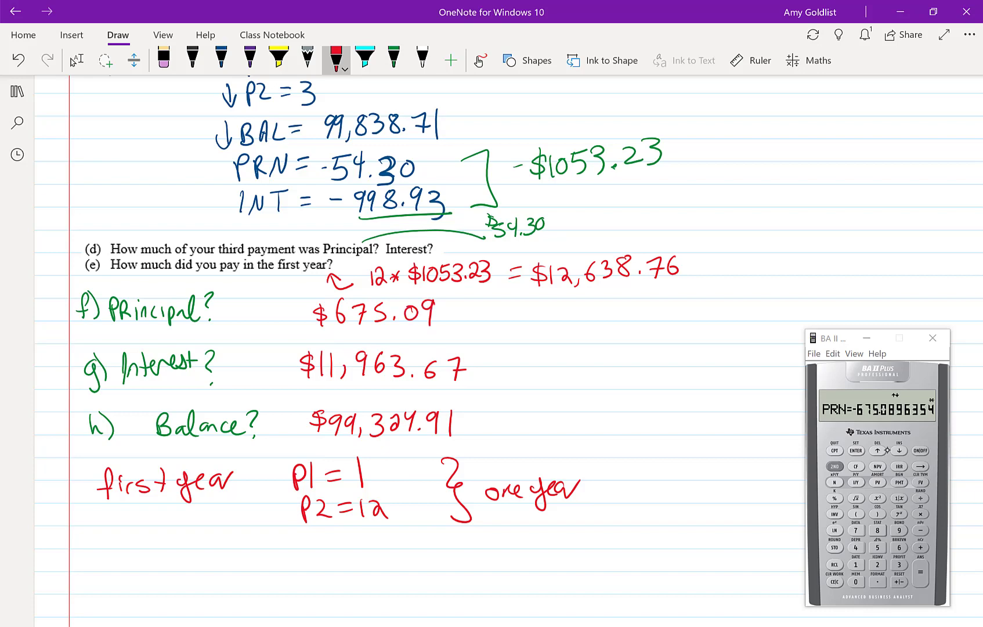
left_click(73, 61)
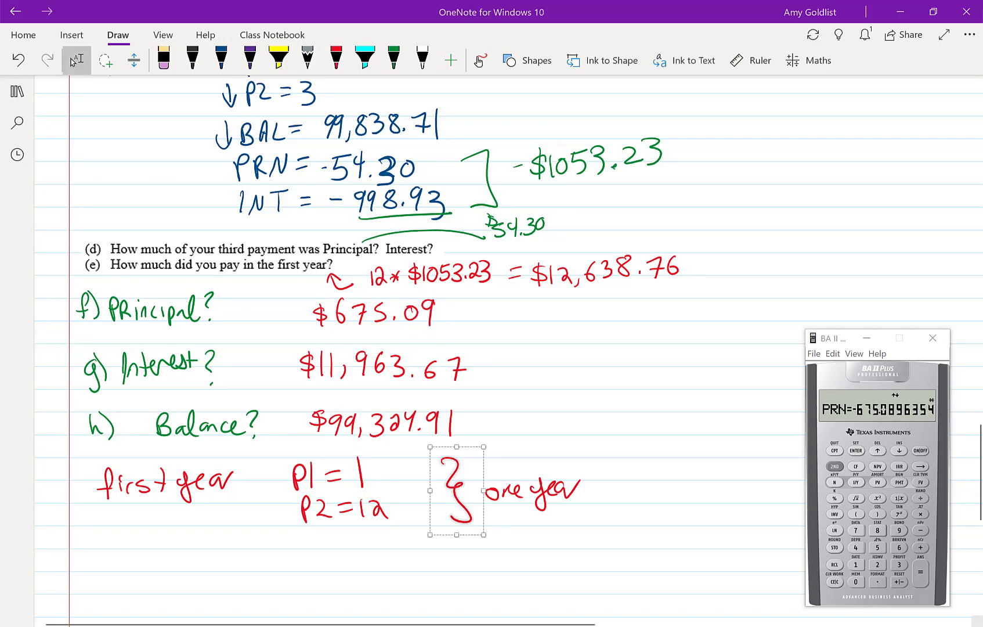
key("alt+Tab")
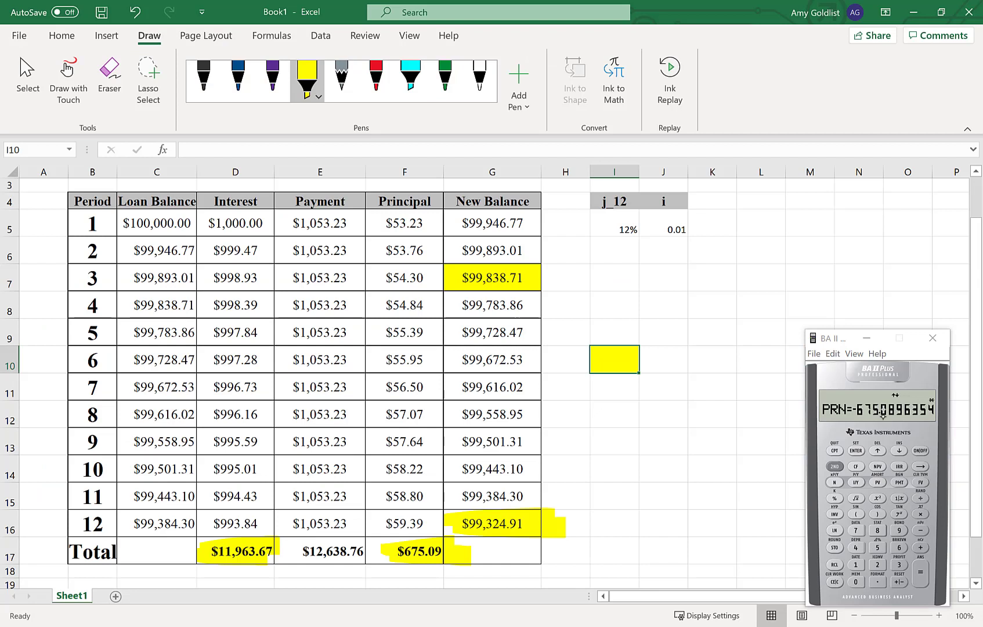
- Highlight the $675.09 principal total in F17 and circle it in red
left_click_drag(387, 565, 453, 570)
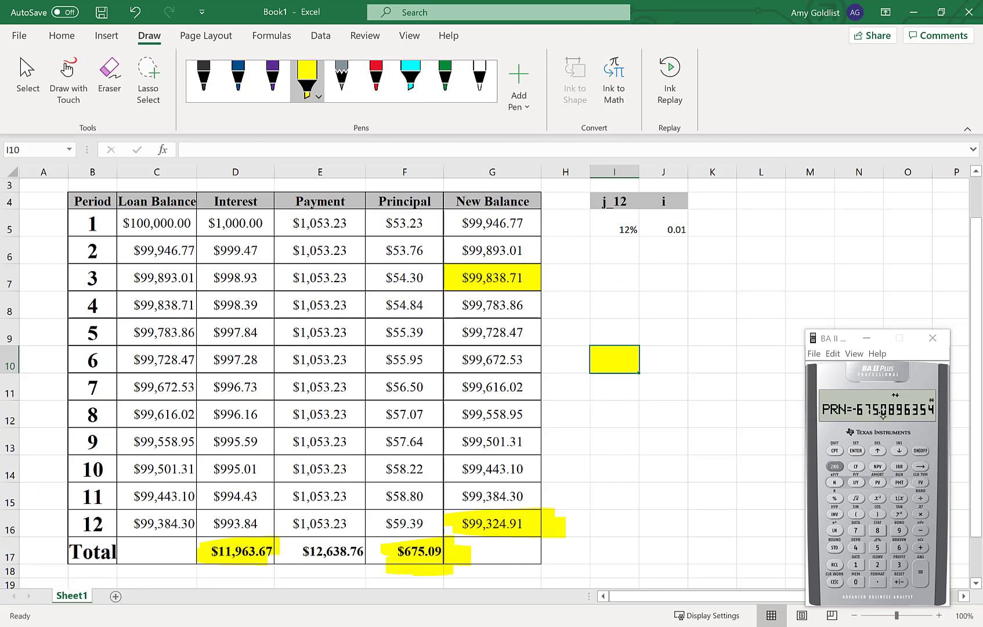
left_click(376, 81)
left_click_drag(441, 535, 455, 541)
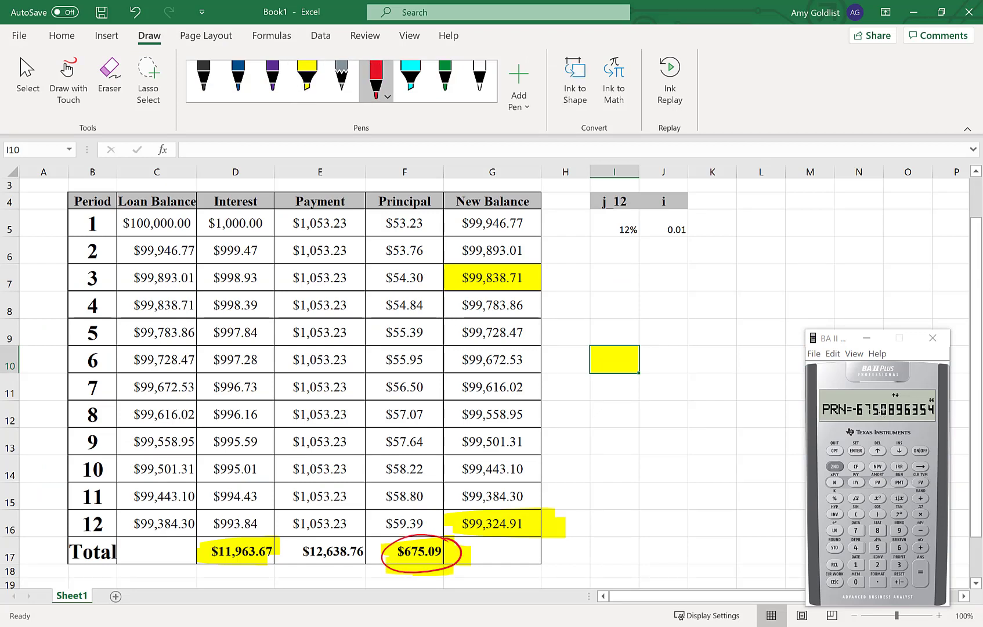
- Draw a red arrow at the $99,324.91 balance and step the calculator to the interest
left_click(878, 451)
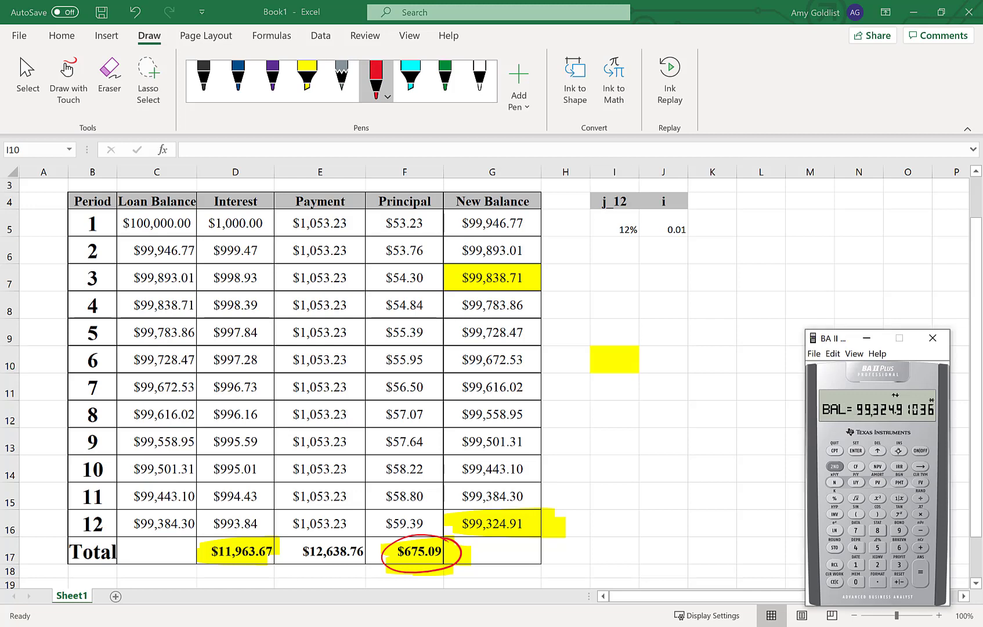
left_click(572, 527)
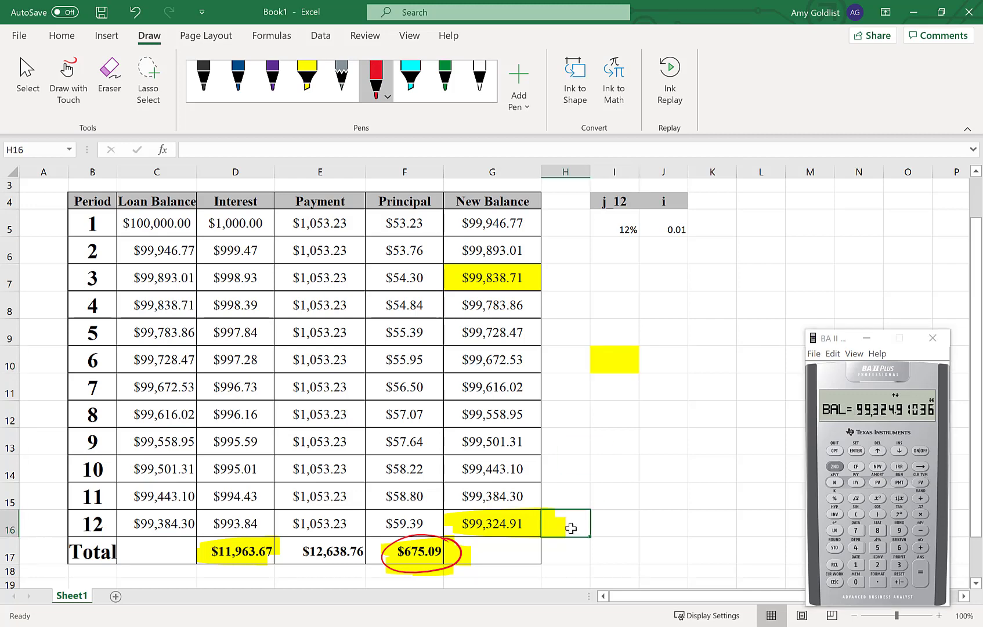
left_click_drag(573, 495, 539, 514)
mouse_move(546, 497)
left_mouse_down()
mouse_move(537, 509)
mouse_move(568, 522)
left_mouse_up()
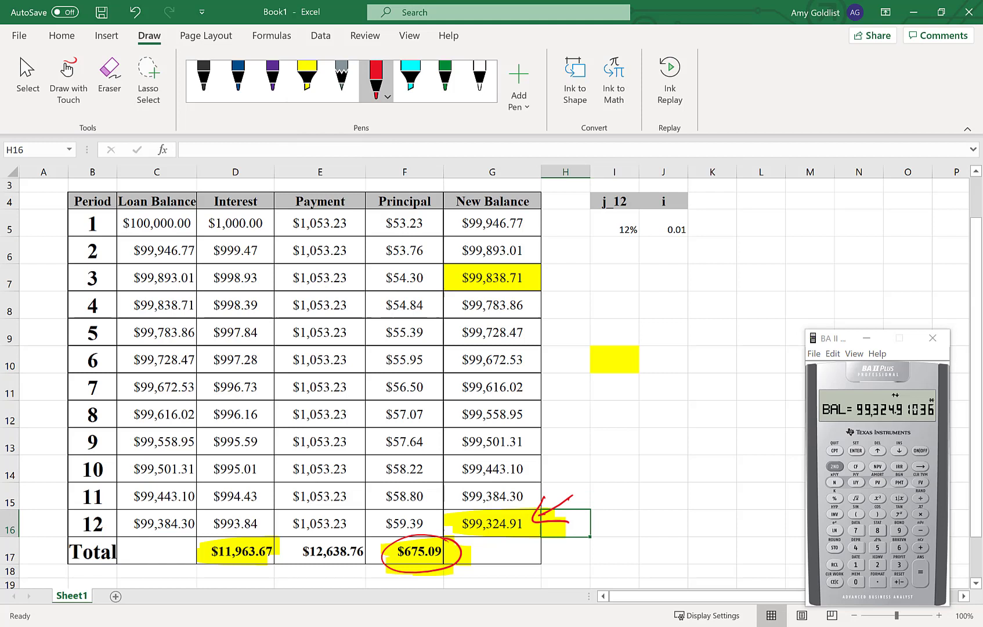
left_click(877, 451)
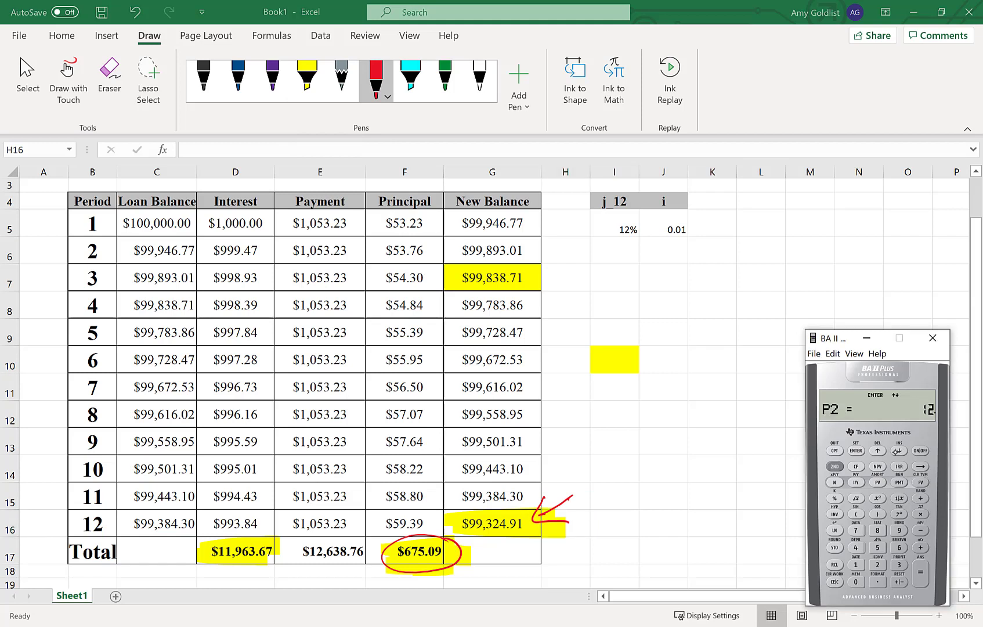
left_click(900, 450)
left_click(899, 450)
left_click(900, 451)
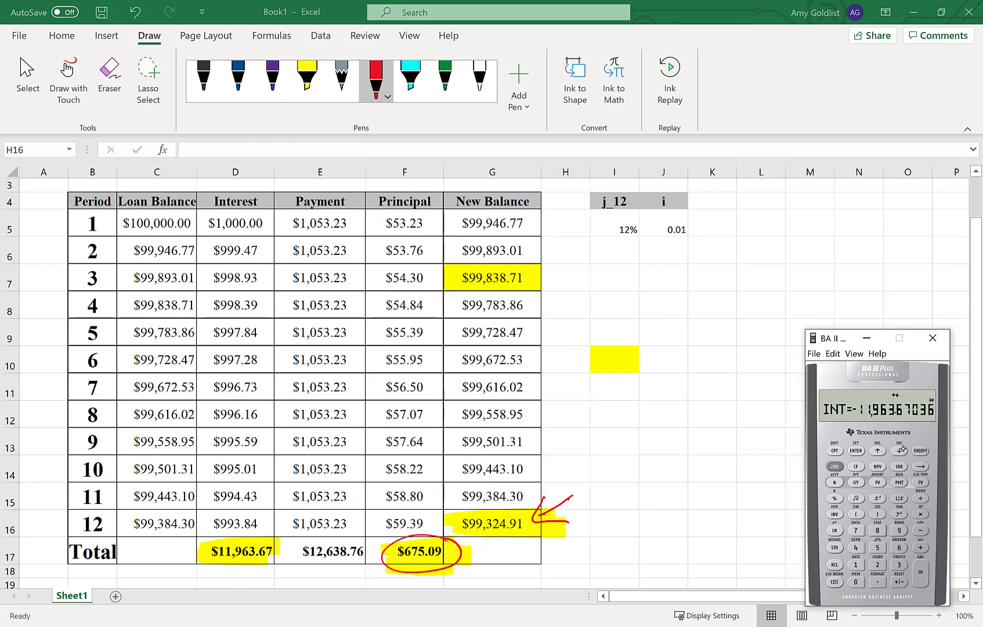
left_click(201, 573)
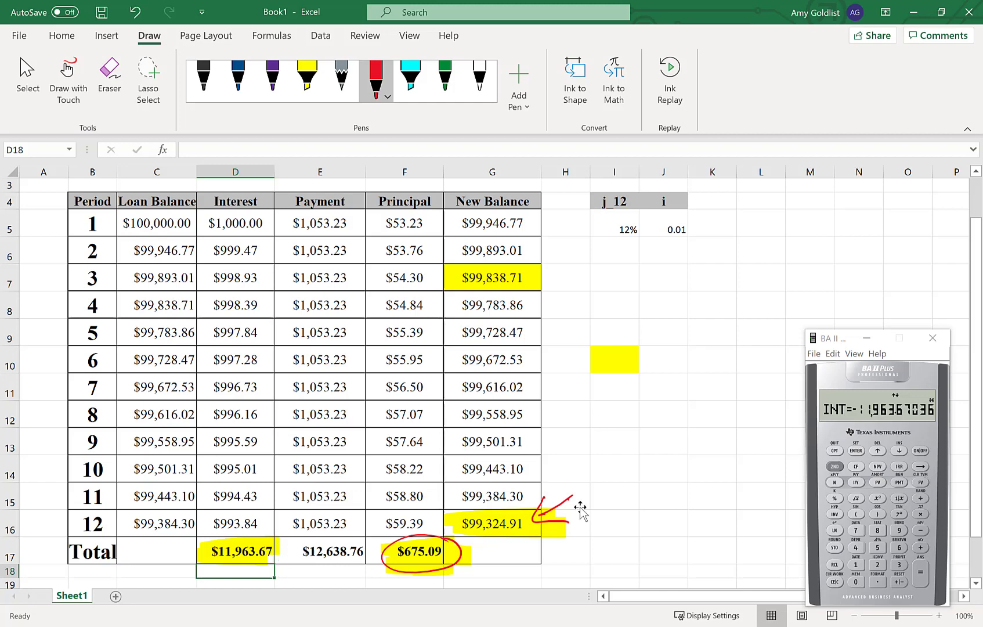
- Back in OneNote, write P1 = 25 and P2 = 36 under question (i) in purple
key("alt+Tab")
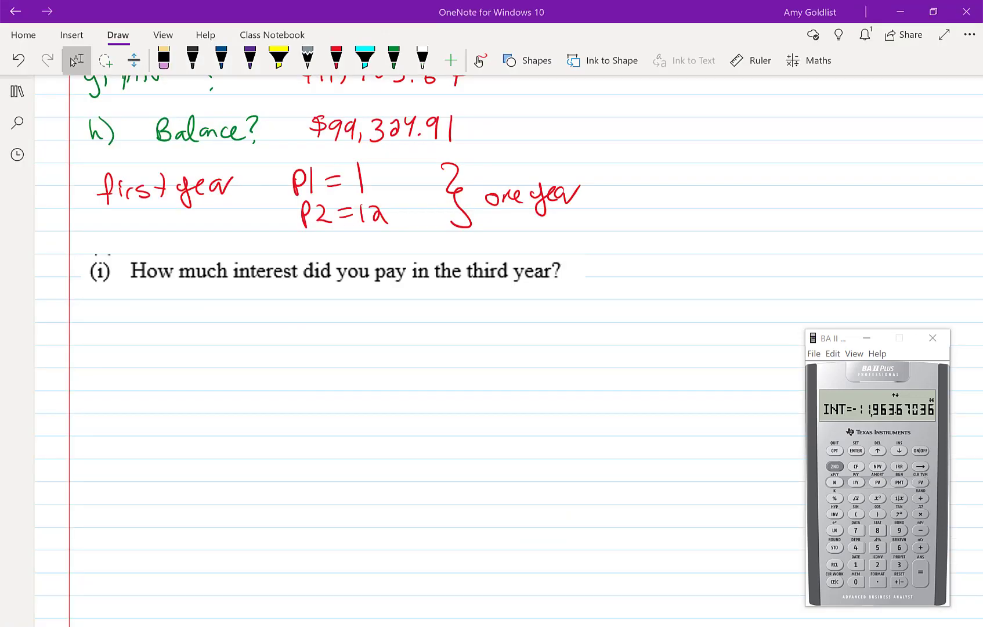
left_click(249, 58)
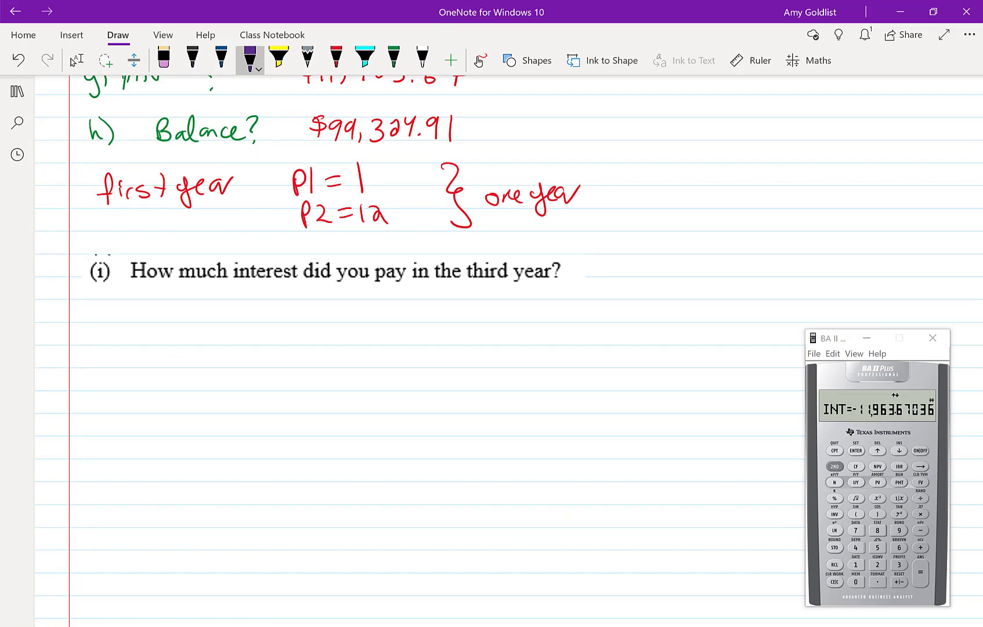
left_click_drag(130, 316, 146, 321)
left_click_drag(159, 305, 212, 315)
left_click_drag(130, 335, 132, 355)
mouse_move(129, 335)
left_mouse_down()
mouse_move(161, 348)
mouse_move(216, 342)
left_mouse_up()
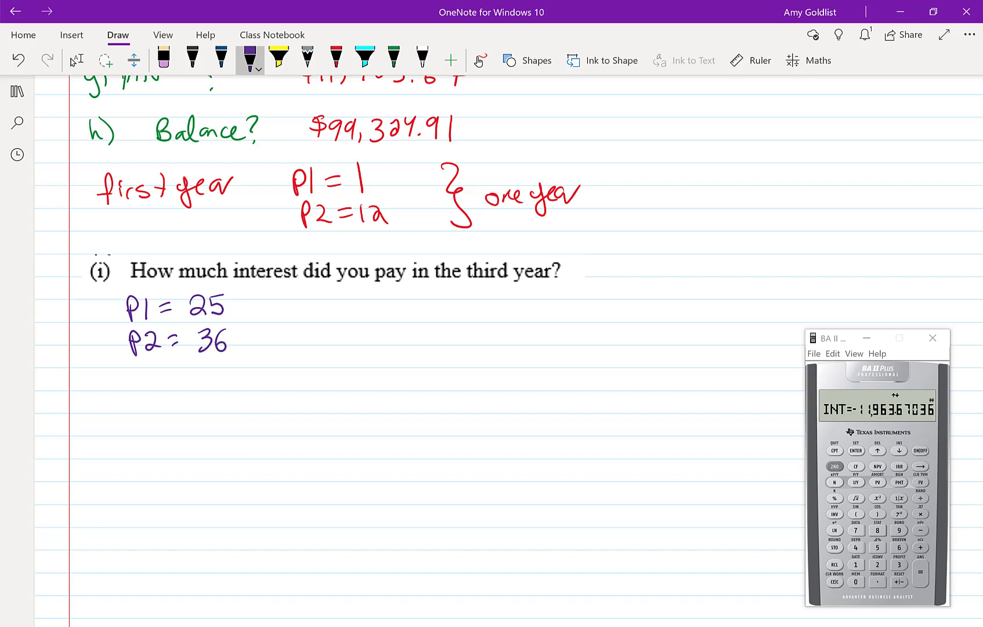
- Note off to the right that the 2nd year ends at payment 24
left_click_drag(647, 234, 658, 247)
mouse_move(660, 248)
left_mouse_down()
mouse_move(718, 243)
mouse_move(709, 262)
left_mouse_up()
left_click_drag(723, 241, 732, 246)
mouse_move(735, 246)
left_mouse_down()
mouse_move(747, 236)
mouse_move(806, 250)
left_mouse_up()
left_click_drag(810, 239, 819, 250)
mouse_move(817, 238)
left_mouse_down()
mouse_move(828, 253)
mouse_move(852, 250)
left_mouse_up()
mouse_move(861, 226)
left_mouse_down()
mouse_move(858, 251)
mouse_move(870, 237)
left_mouse_up()
left_click_drag(879, 233, 890, 250)
mouse_move(903, 232)
left_mouse_down()
mouse_move(894, 239)
mouse_move(902, 251)
left_mouse_up()
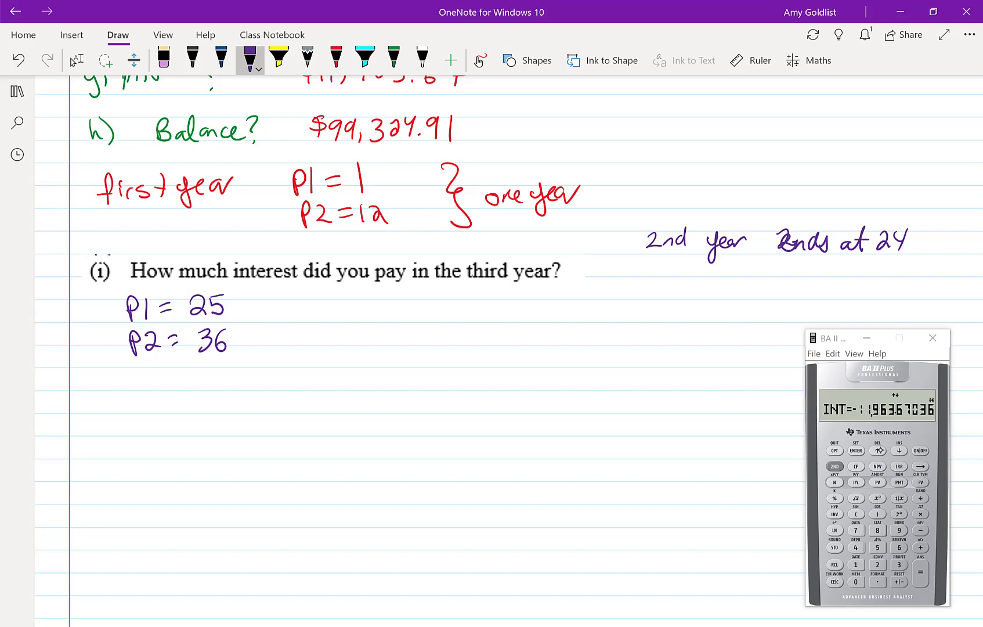
- Set the AMORT starting payment P1 to 25
left_click(877, 450)
left_click(878, 450)
left_click(877, 450)
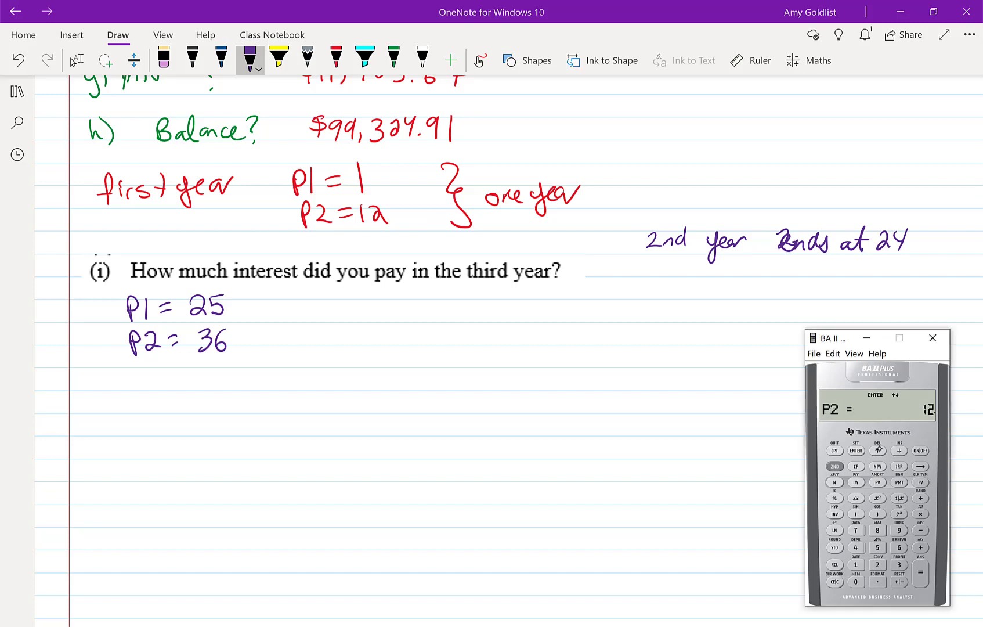
left_click(877, 451)
left_click(877, 564)
left_click(877, 546)
left_click(856, 450)
- Set the ending payment P2 to 36 and step to the third-year interest
left_click(899, 451)
left_click(898, 564)
left_click(899, 546)
left_click(856, 450)
left_click(899, 450)
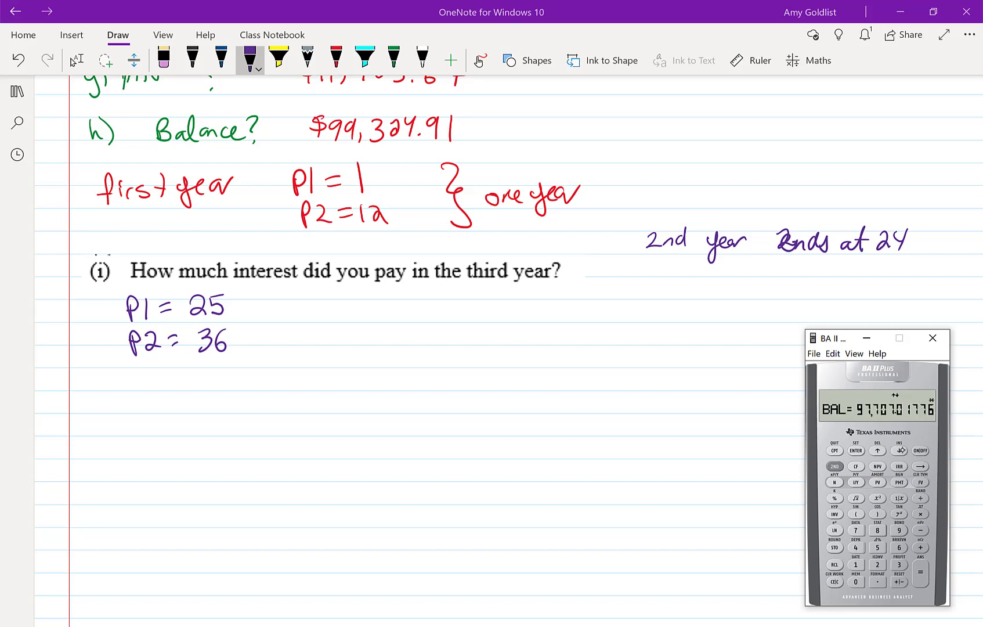
left_click(899, 450)
left_click(899, 450)
- Bracket P1 and P2 and write INT = $11,781.58 beside them
mouse_move(255, 302)
left_mouse_down()
mouse_move(268, 333)
mouse_move(262, 351)
left_mouse_up()
mouse_move(313, 317)
left_mouse_down()
mouse_move(333, 312)
mouse_move(328, 334)
left_mouse_up()
left_click_drag(320, 335, 356, 316)
mouse_move(354, 312)
left_mouse_down()
mouse_move(378, 308)
mouse_move(371, 330)
mouse_move(404, 316)
mouse_move(404, 326)
left_mouse_up()
mouse_move(444, 307)
left_mouse_down()
mouse_move(428, 324)
mouse_move(437, 333)
left_mouse_up()
left_click_drag(440, 309, 441, 332)
left_click_drag(459, 305, 457, 330)
left_click_drag(466, 307, 470, 336)
mouse_move(481, 307)
left_mouse_down()
mouse_move(491, 332)
mouse_move(515, 308)
mouse_move(526, 330)
mouse_move(548, 328)
mouse_move(586, 300)
left_mouse_up()
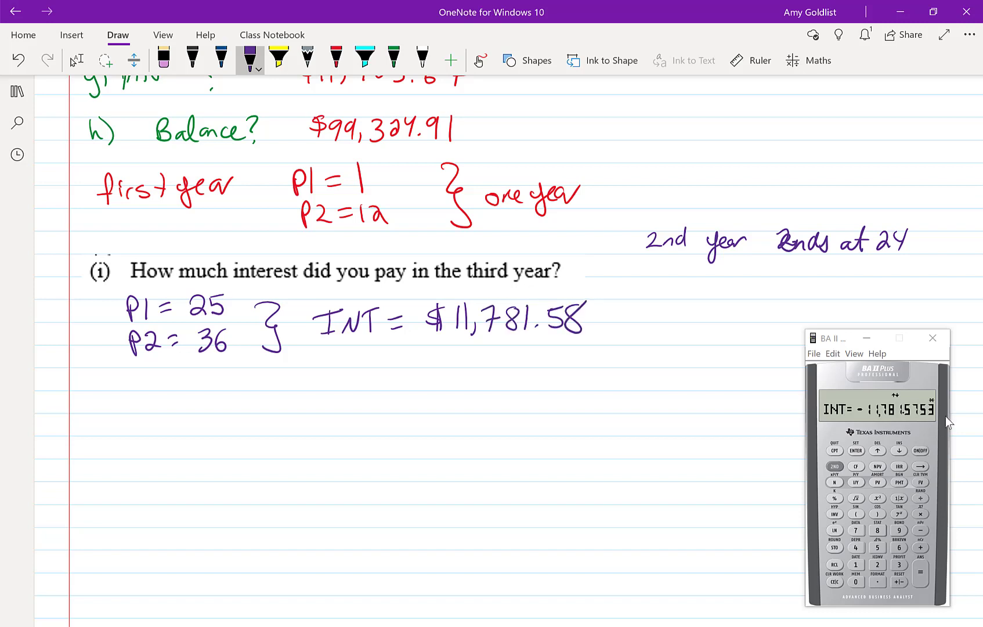